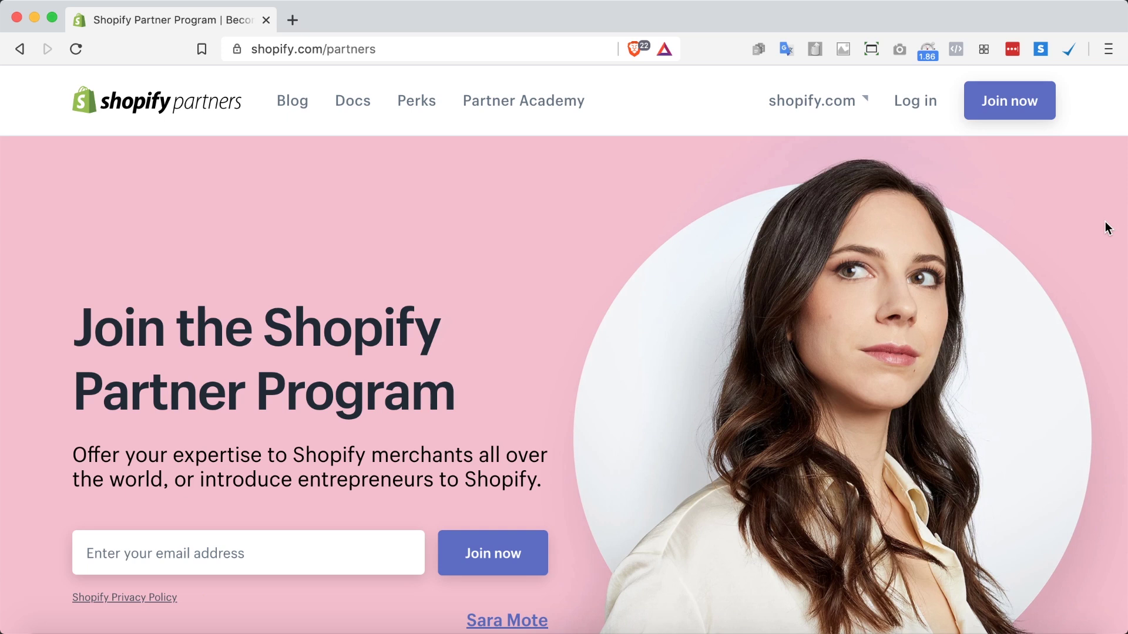
Open the Join now partner signup form and scroll down to its agreement checkbox
{"action": "left_click", "coordinate": [1014, 121]}
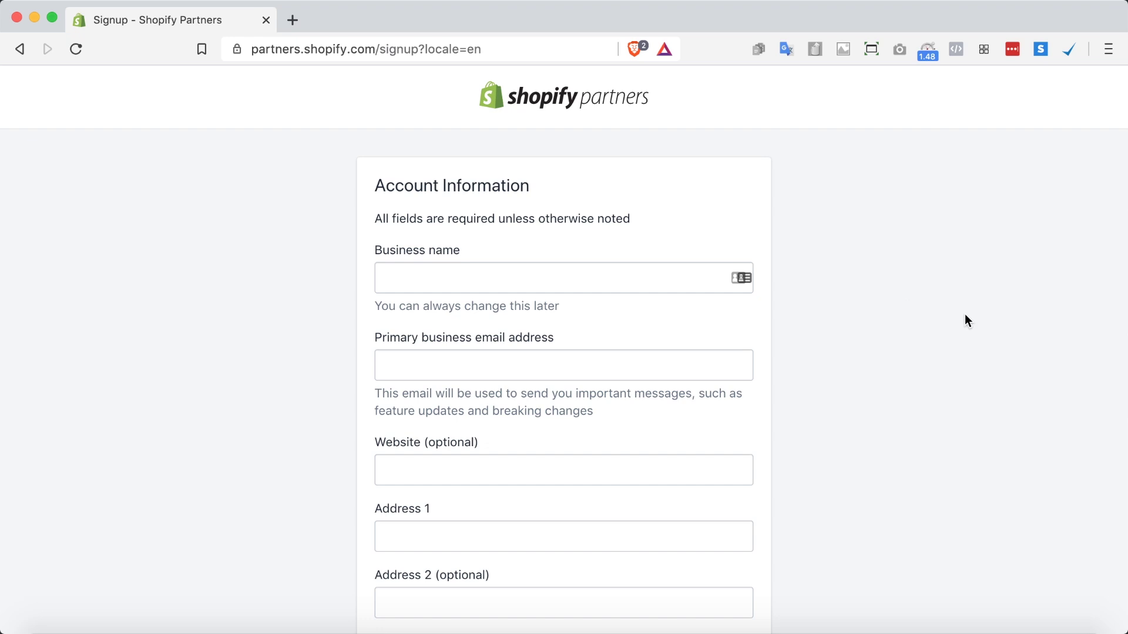
{"action": "scroll", "coordinate": [965, 315], "scroll_direction": "down", "scroll_amount": 2}
{"action": "scroll", "coordinate": [964, 316], "scroll_direction": "down", "scroll_amount": 1}
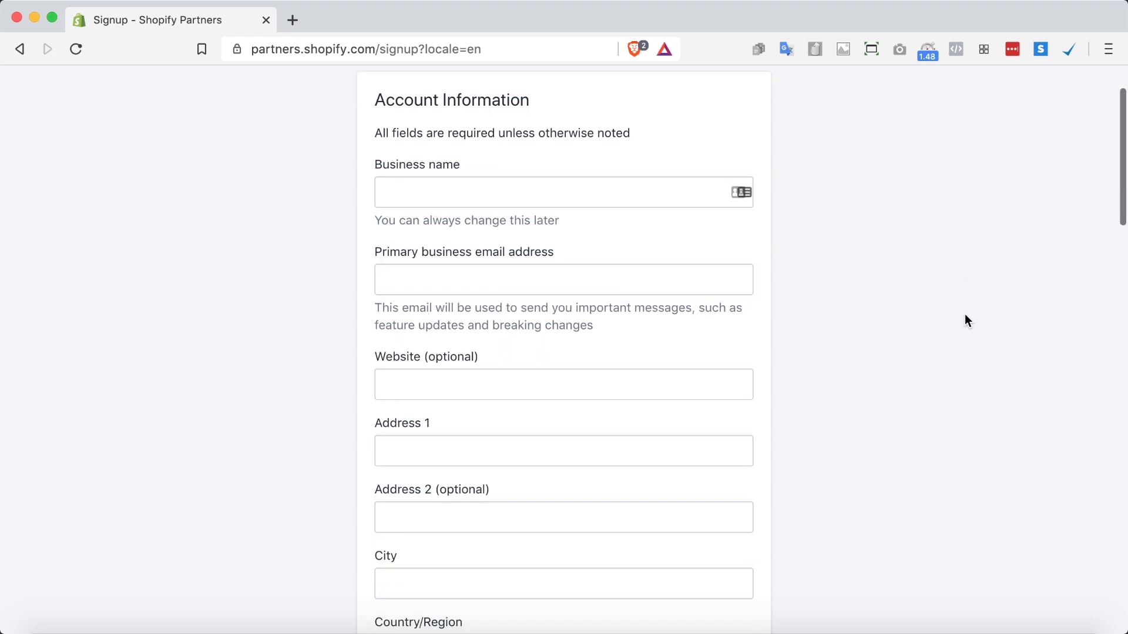
{"action": "scroll", "coordinate": [964, 314], "scroll_direction": "down", "scroll_amount": 1}
{"action": "scroll", "coordinate": [965, 315], "scroll_direction": "down", "scroll_amount": 4}
{"action": "scroll", "coordinate": [964, 315], "scroll_direction": "down", "scroll_amount": 4}
{"action": "scroll", "coordinate": [965, 315], "scroll_direction": "down", "scroll_amount": 5}
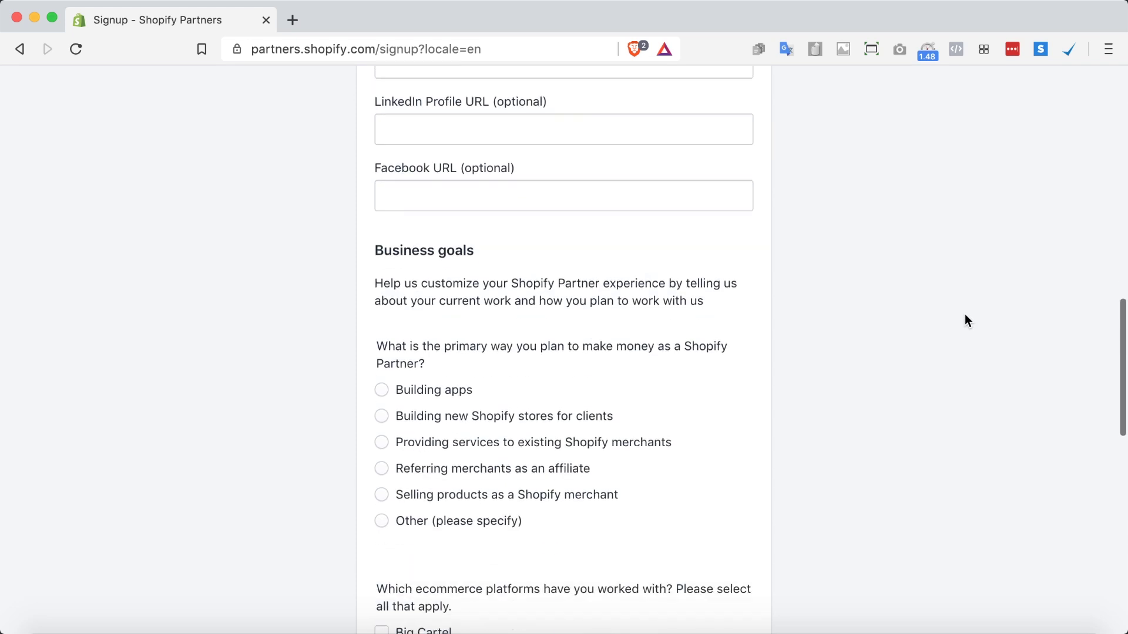
{"action": "scroll", "coordinate": [965, 315], "scroll_direction": "down", "scroll_amount": 5}
{"action": "scroll", "coordinate": [964, 315], "scroll_direction": "down", "scroll_amount": 3}
{"action": "scroll", "coordinate": [964, 315], "scroll_direction": "down", "scroll_amount": 3}
{"action": "scroll", "coordinate": [965, 315], "scroll_direction": "down", "scroll_amount": 1}
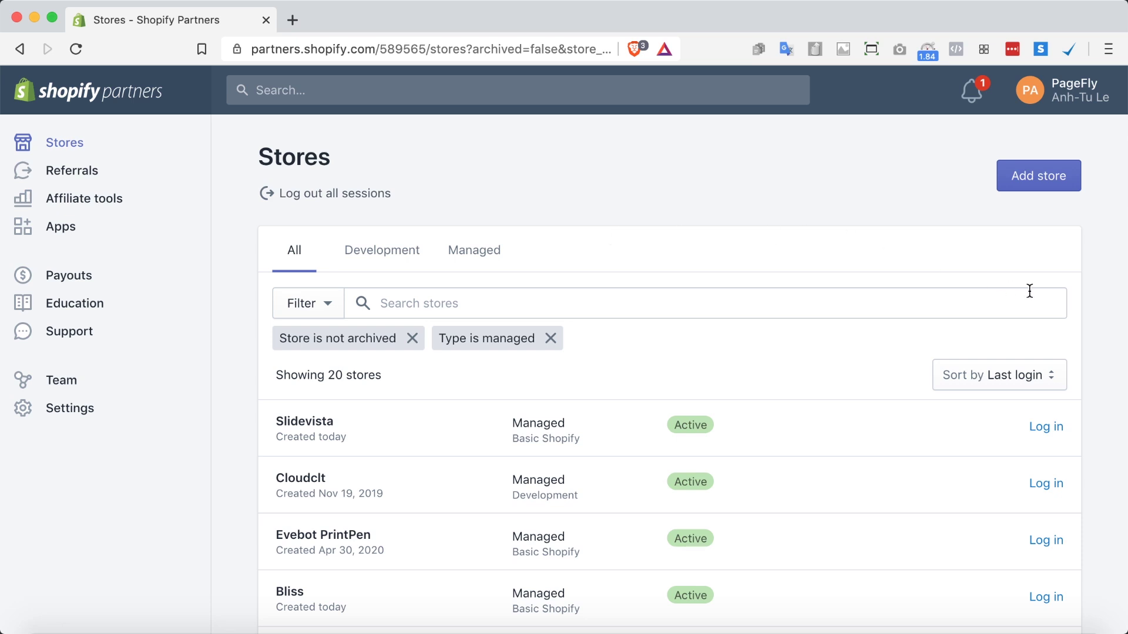
Scroll through the managed stores list past Grillbuy and Baleaf Sports, then back up
{"action": "scroll", "coordinate": [1108, 325], "scroll_direction": "down", "scroll_amount": 2}
{"action": "scroll", "coordinate": [1107, 325], "scroll_direction": "down", "scroll_amount": 3}
{"action": "scroll", "coordinate": [1109, 327], "scroll_direction": "down", "scroll_amount": 2}
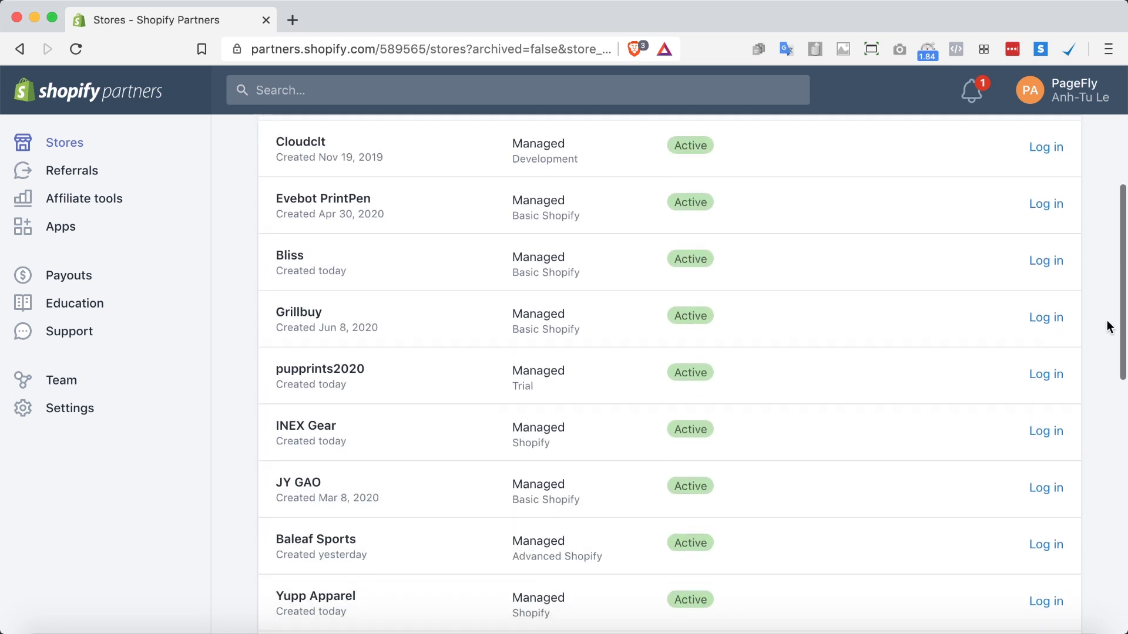
{"action": "scroll", "coordinate": [1109, 327], "scroll_direction": "down", "scroll_amount": 4}
{"action": "scroll", "coordinate": [1109, 327], "scroll_direction": "down", "scroll_amount": 5}
{"action": "scroll", "coordinate": [1109, 327], "scroll_direction": "up", "scroll_amount": 8}
{"action": "scroll", "coordinate": [1109, 327], "scroll_direction": "up", "scroll_amount": 7}
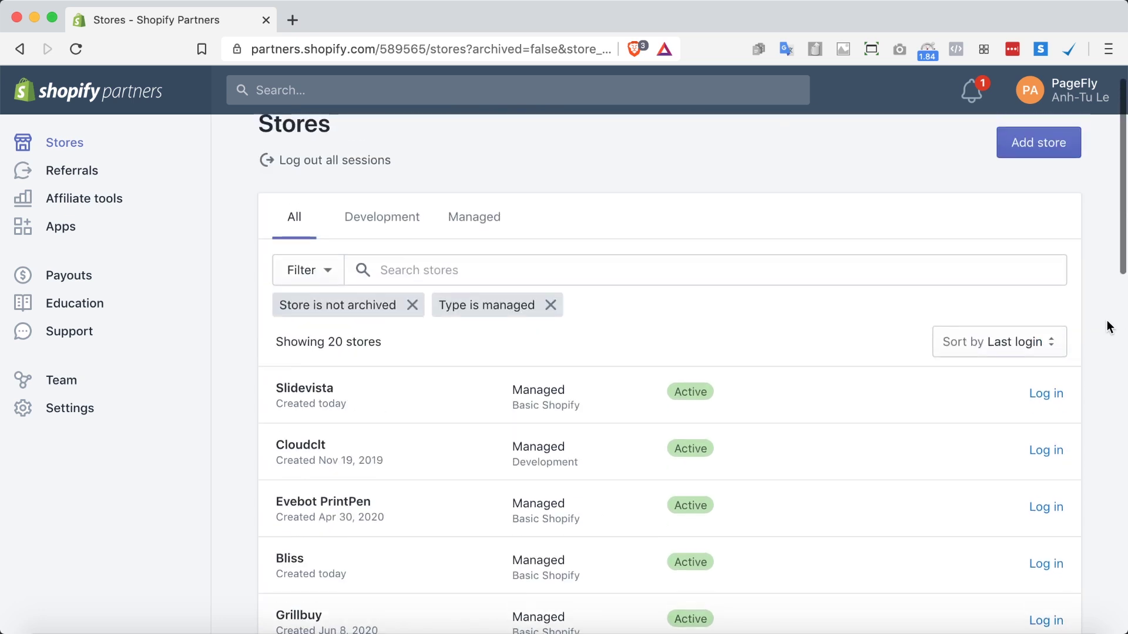
{"action": "scroll", "coordinate": [1110, 327], "scroll_direction": "up", "scroll_amount": 1}
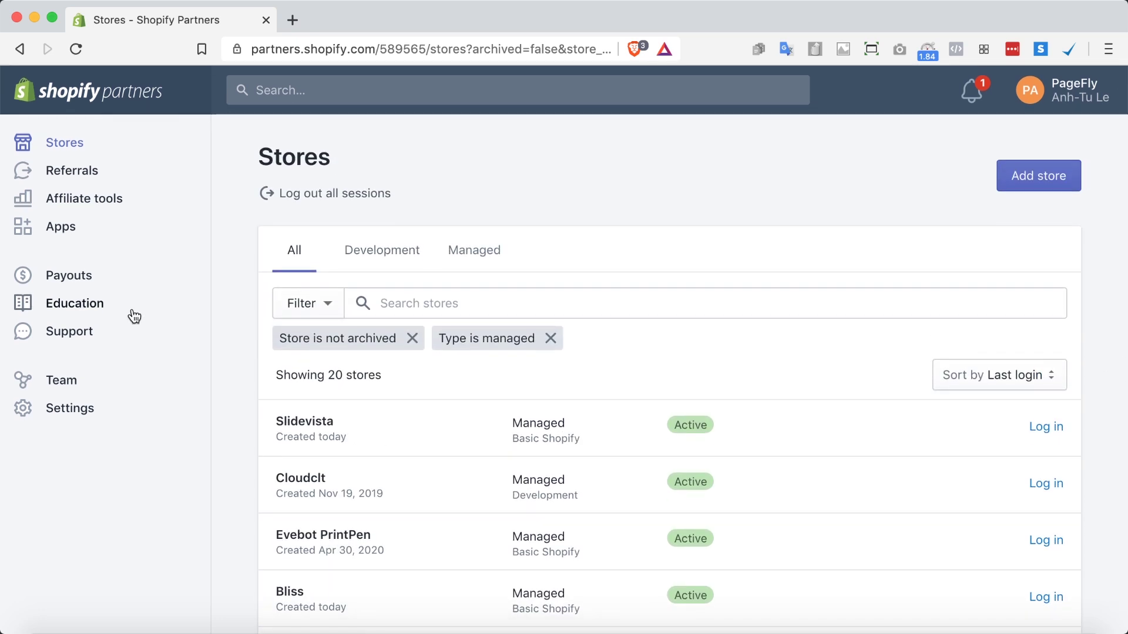
Open Education's Get started page and browse its client store, affiliate and app sections
{"action": "left_click", "coordinate": [98, 304]}
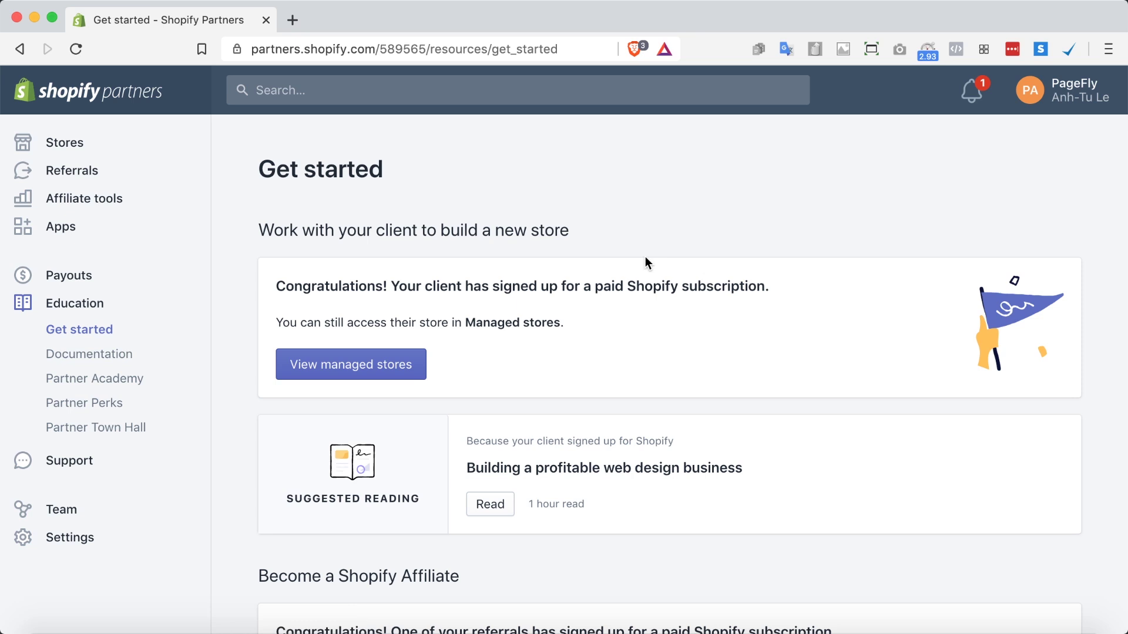
{"action": "scroll", "coordinate": [920, 260], "scroll_direction": "down", "scroll_amount": 3}
{"action": "scroll", "coordinate": [920, 265], "scroll_direction": "down", "scroll_amount": 2}
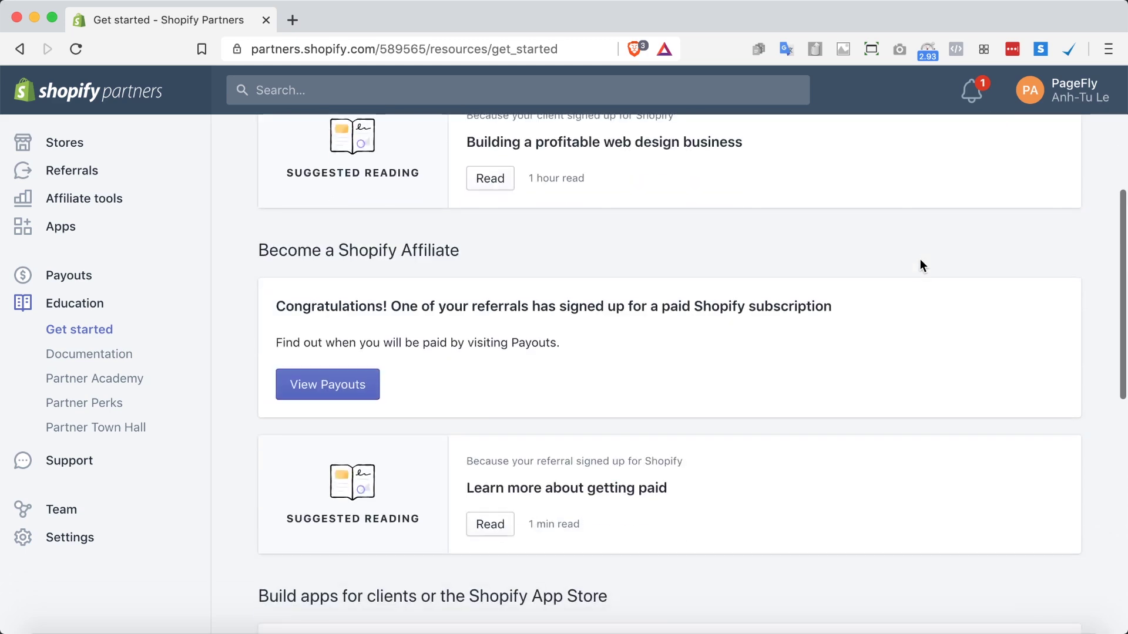
{"action": "scroll", "coordinate": [920, 266], "scroll_direction": "down", "scroll_amount": 3}
{"action": "scroll", "coordinate": [920, 265], "scroll_direction": "down", "scroll_amount": 4}
{"action": "scroll", "coordinate": [920, 266], "scroll_direction": "down", "scroll_amount": 2}
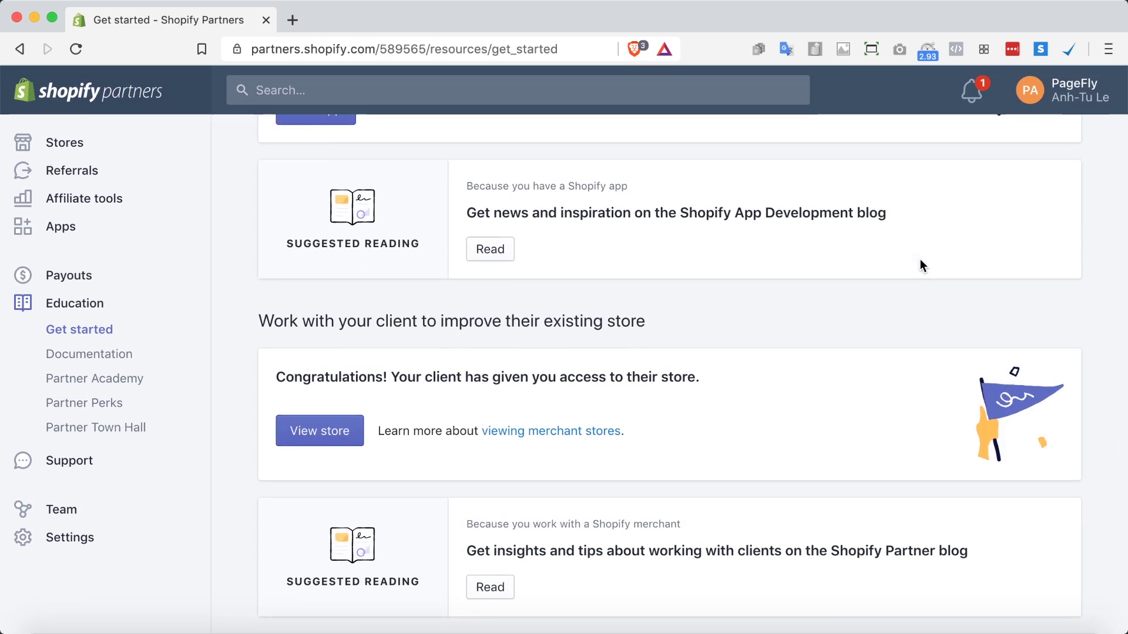
{"action": "scroll", "coordinate": [921, 265], "scroll_direction": "up", "scroll_amount": 5}
{"action": "scroll", "coordinate": [920, 265], "scroll_direction": "up", "scroll_amount": 5}
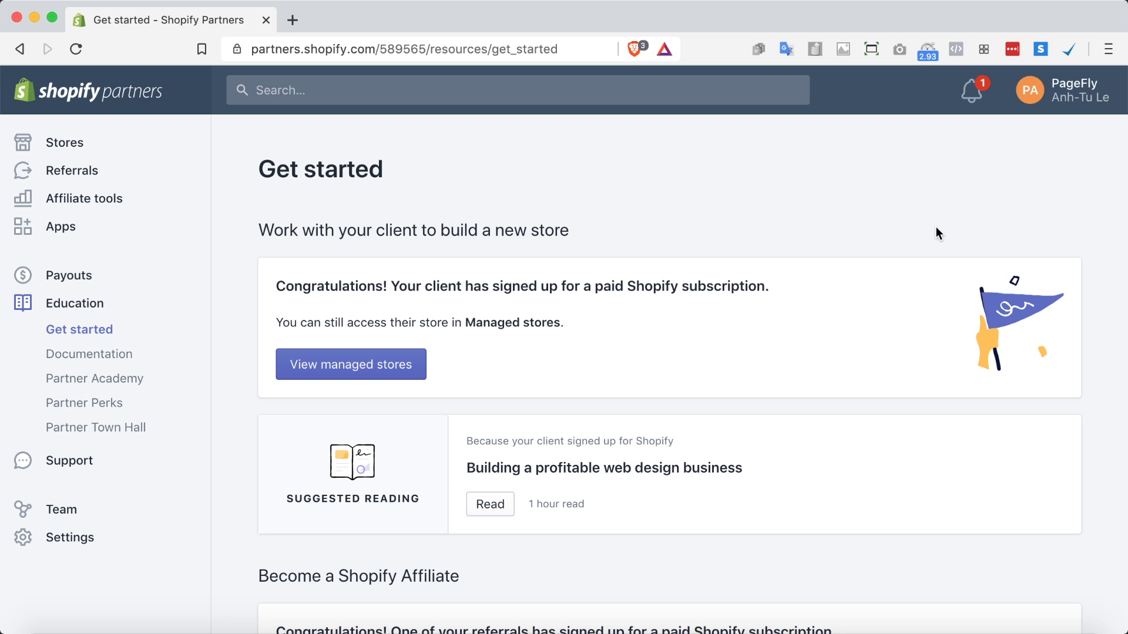
Go back to the Stores list of 20 managed stores
{"action": "key", "text": "alt+Left"}
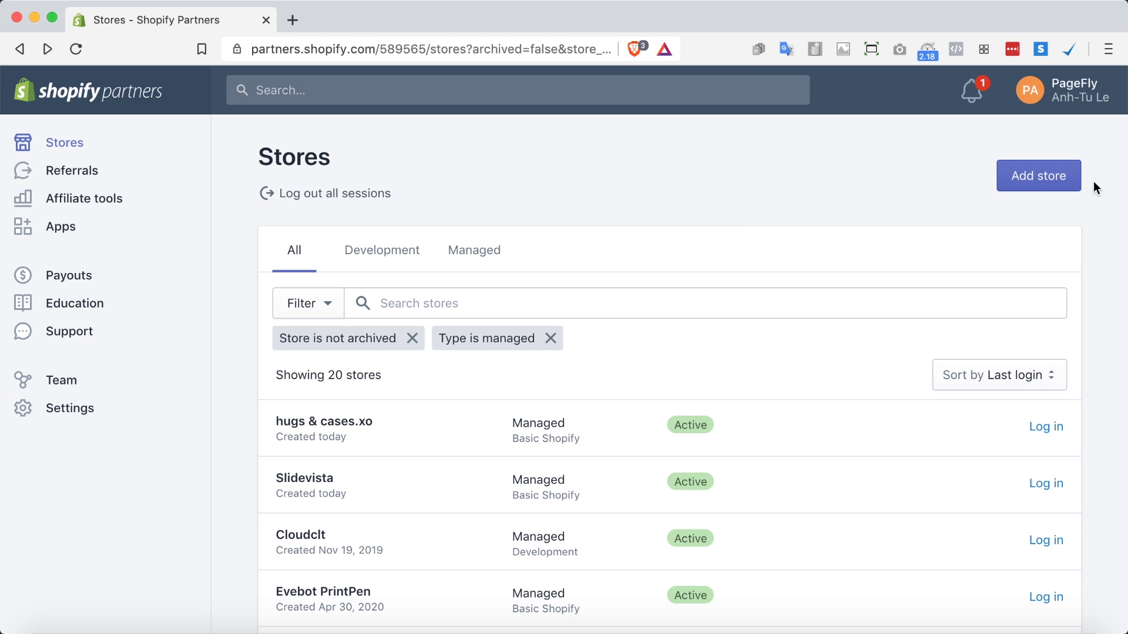
Start adding a new development store and look over its Add store form
{"action": "left_click", "coordinate": [1044, 186]}
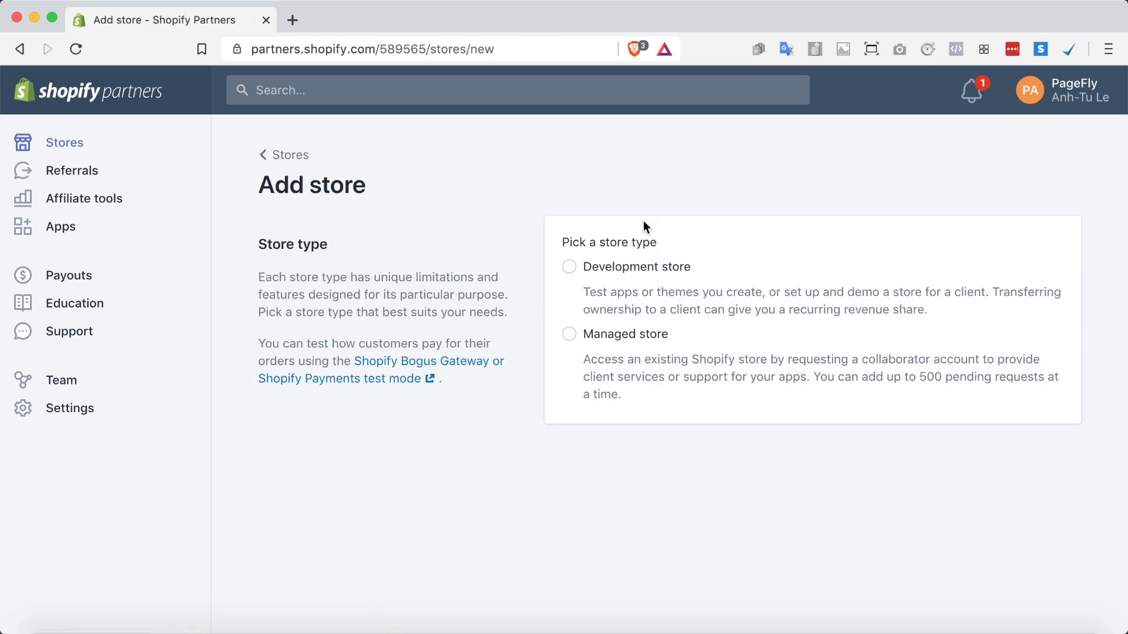
{"action": "scroll", "coordinate": [645, 226], "scroll_direction": "down", "scroll_amount": 2}
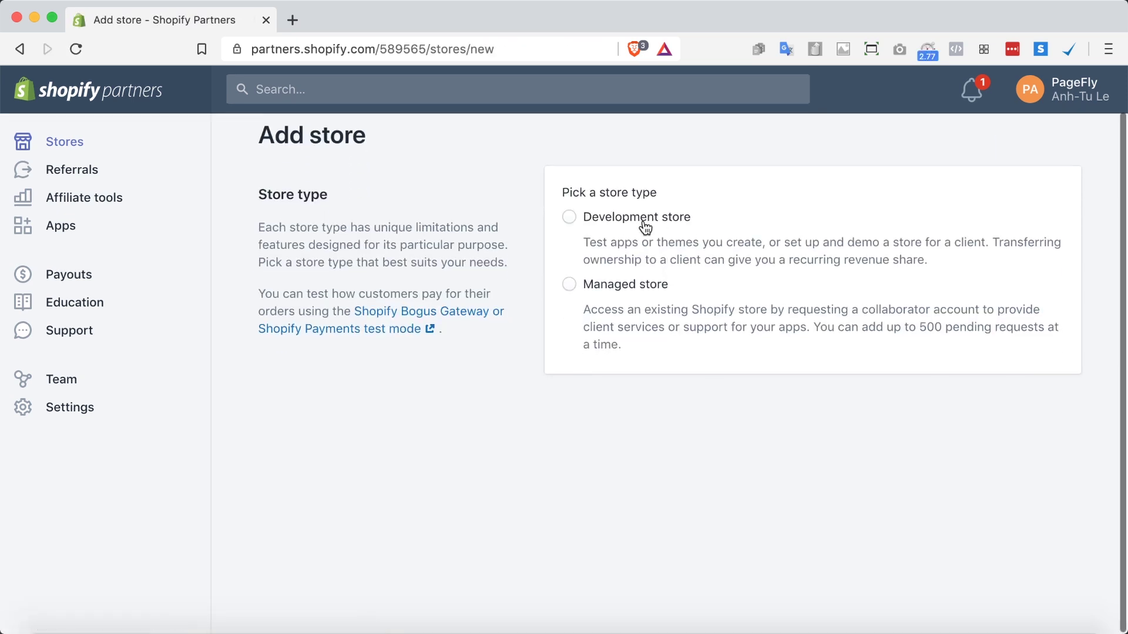
{"action": "left_click", "coordinate": [602, 230]}
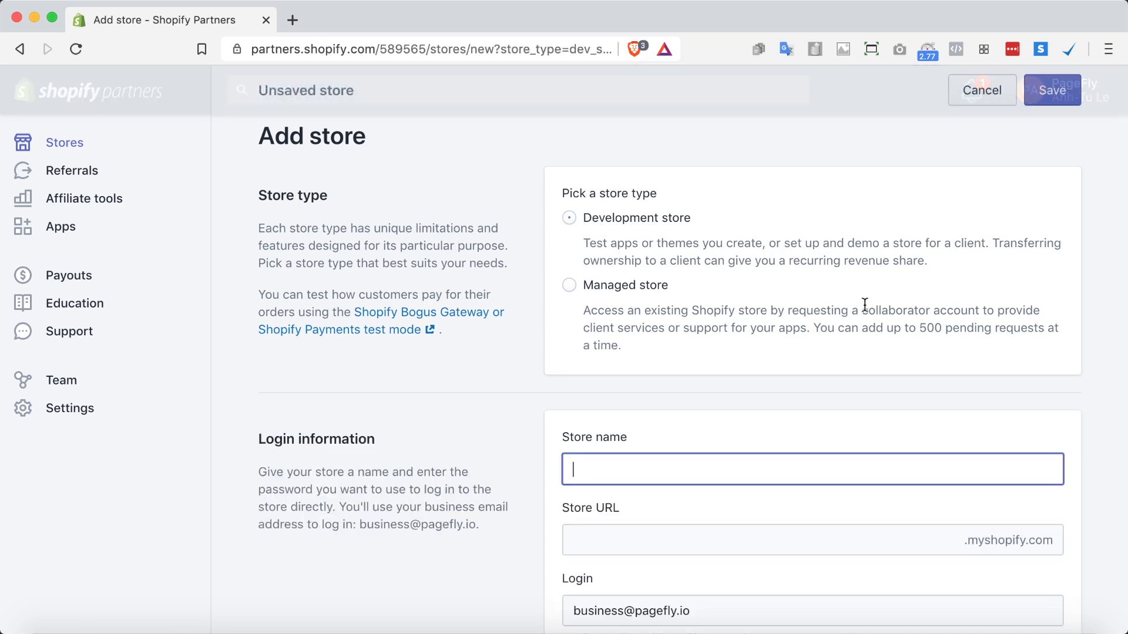
{"action": "scroll", "coordinate": [820, 341], "scroll_direction": "down", "scroll_amount": 3}
{"action": "scroll", "coordinate": [814, 351], "scroll_direction": "down", "scroll_amount": 1}
{"action": "scroll", "coordinate": [814, 351], "scroll_direction": "down", "scroll_amount": 3}
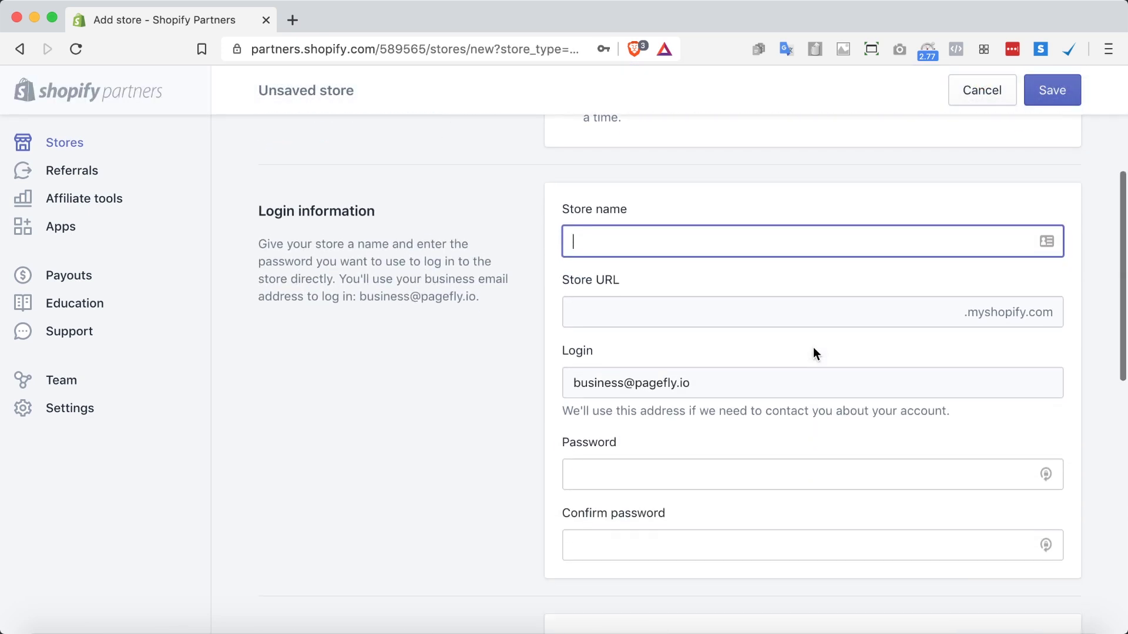
{"action": "scroll", "coordinate": [814, 352], "scroll_direction": "up", "scroll_amount": 3}
{"action": "scroll", "coordinate": [814, 348], "scroll_direction": "up", "scroll_amount": 1}
Set the store purpose to 'Build a new store for a client'
{"action": "scroll", "coordinate": [813, 348], "scroll_direction": "down", "scroll_amount": 2}
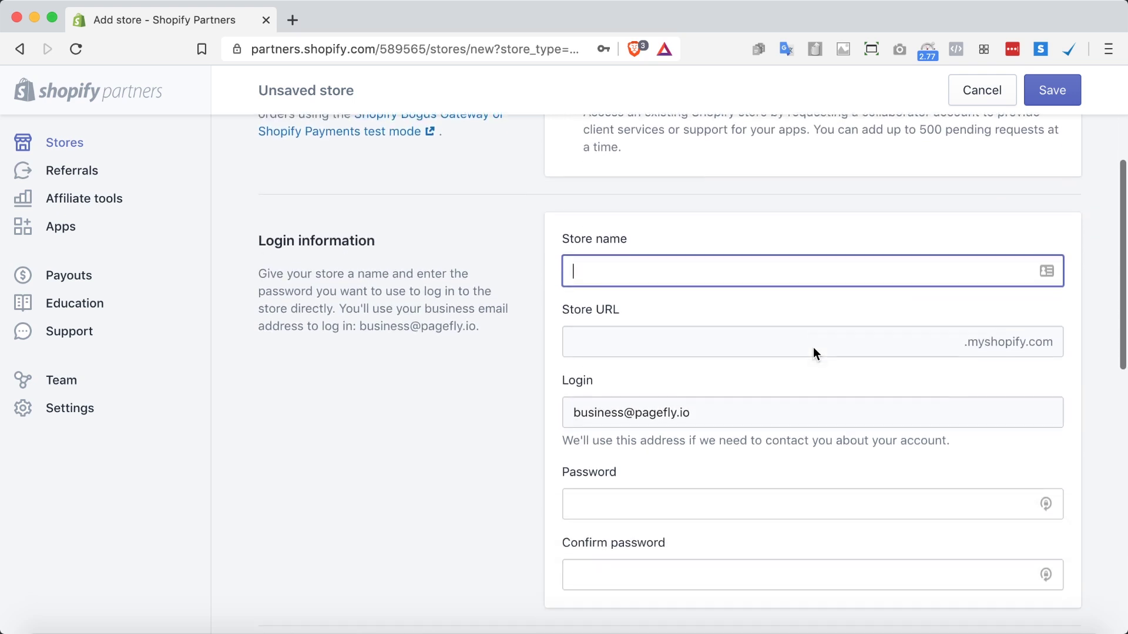
{"action": "scroll", "coordinate": [813, 348], "scroll_direction": "down", "scroll_amount": 2}
{"action": "scroll", "coordinate": [813, 347], "scroll_direction": "down", "scroll_amount": 3}
{"action": "scroll", "coordinate": [813, 348], "scroll_direction": "down", "scroll_amount": 3}
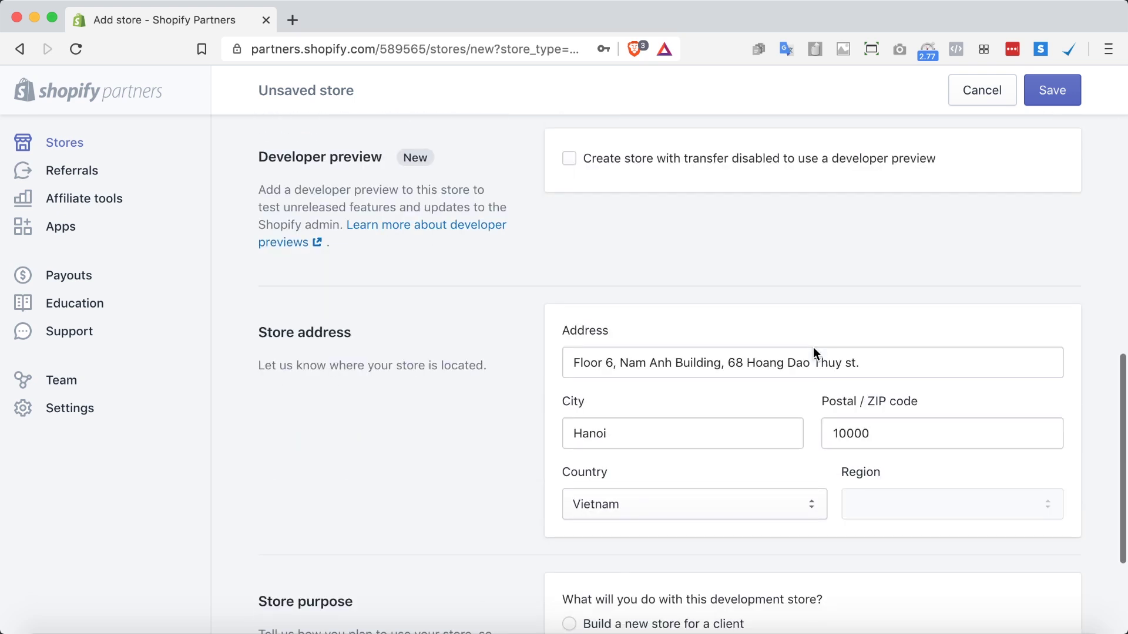
{"action": "scroll", "coordinate": [813, 347], "scroll_direction": "down", "scroll_amount": 3}
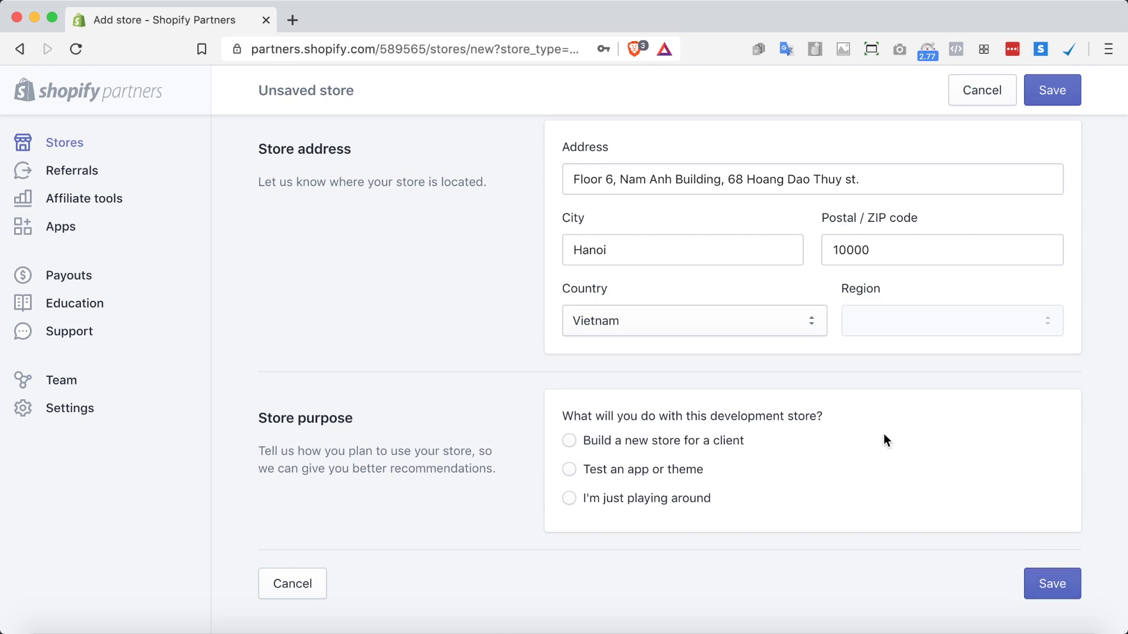
{"action": "scroll", "coordinate": [883, 434], "scroll_direction": "down", "scroll_amount": 1}
{"action": "left_click", "coordinate": [594, 441]}
{"action": "scroll", "coordinate": [670, 446], "scroll_direction": "up", "scroll_amount": 5}
{"action": "scroll", "coordinate": [670, 441], "scroll_direction": "up", "scroll_amount": 10}
{"action": "scroll", "coordinate": [670, 441], "scroll_direction": "up", "scroll_amount": 5}
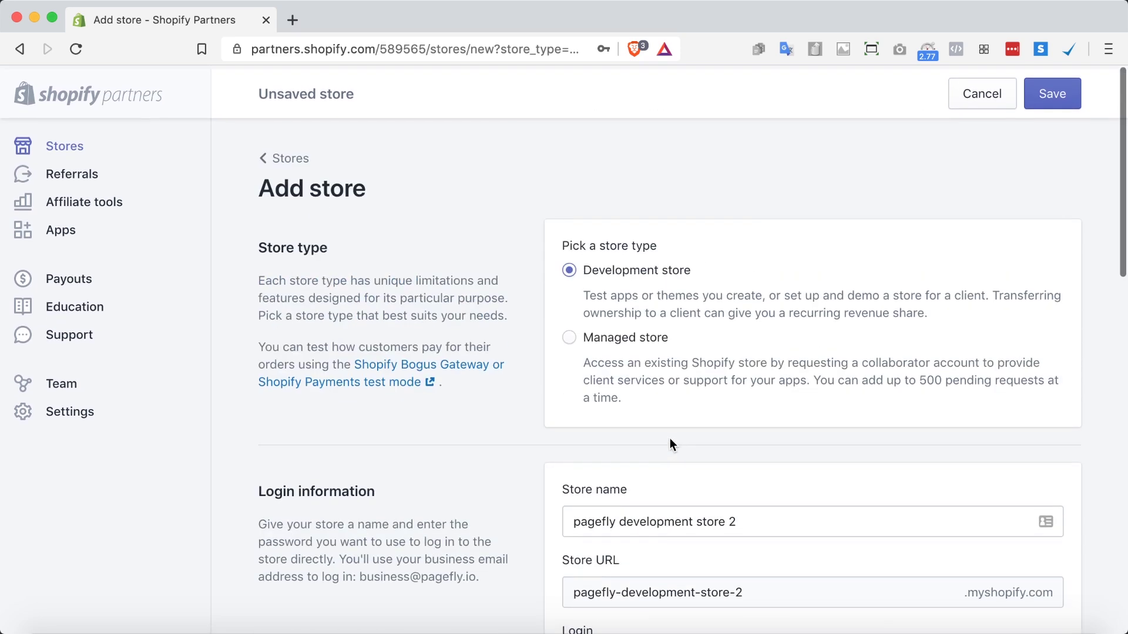
{"action": "scroll", "coordinate": [670, 438], "scroll_direction": "down", "scroll_amount": 4}
{"action": "scroll", "coordinate": [670, 438], "scroll_direction": "down", "scroll_amount": 2}
{"action": "scroll", "coordinate": [670, 438], "scroll_direction": "down", "scroll_amount": 5}
{"action": "scroll", "coordinate": [670, 438], "scroll_direction": "down", "scroll_amount": 6}
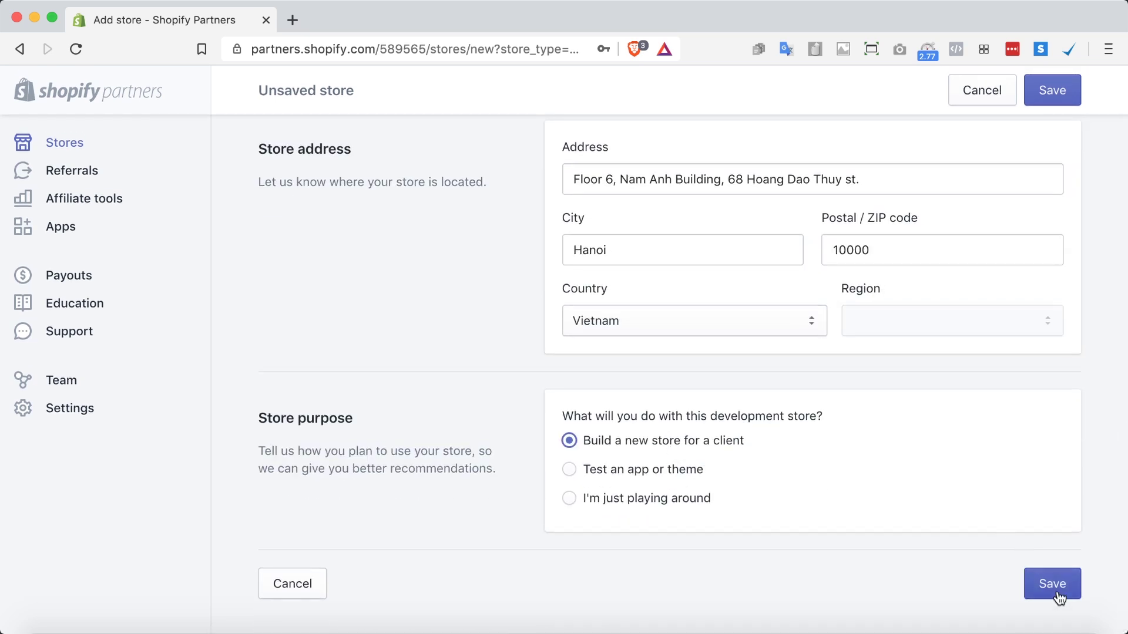
Create pagefly development store 2 and go to its Apps page to get PageFly
{"action": "left_click", "coordinate": [1058, 596]}
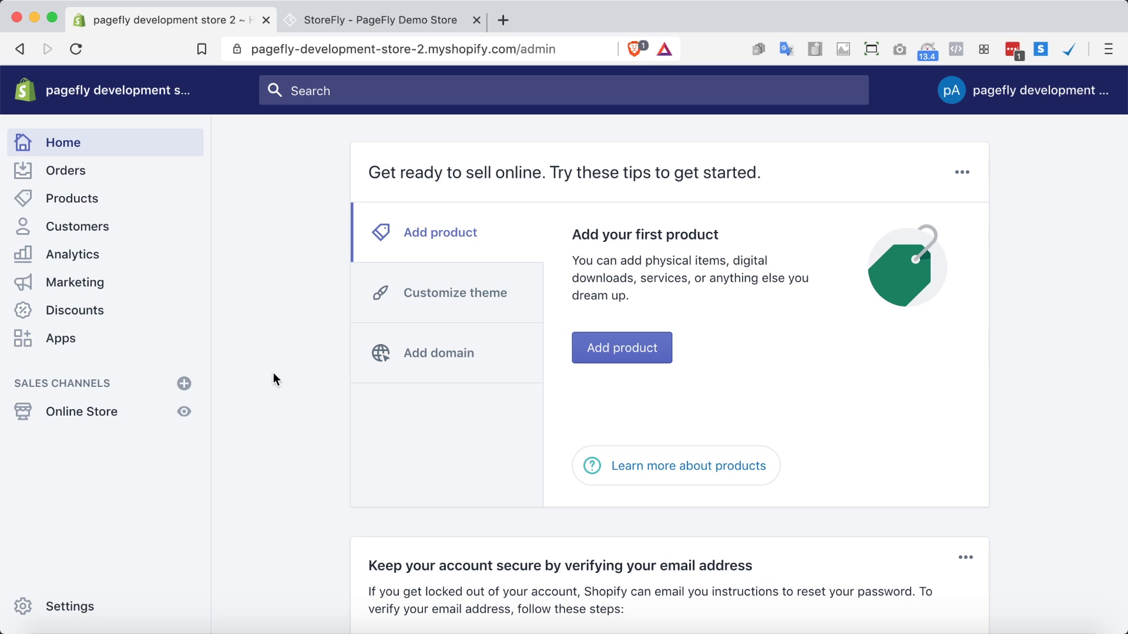
{"action": "left_click", "coordinate": [114, 348]}
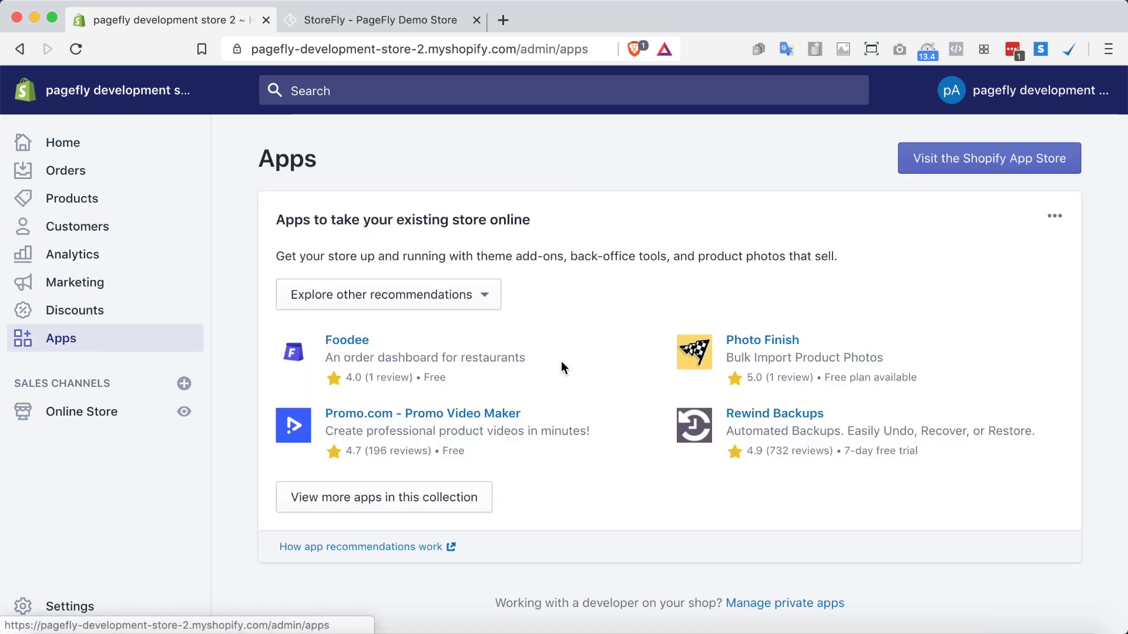
{"action": "scroll", "coordinate": [504, 330], "scroll_direction": "down", "scroll_amount": 3}
{"action": "scroll", "coordinate": [505, 330], "scroll_direction": "up", "scroll_amount": 3}
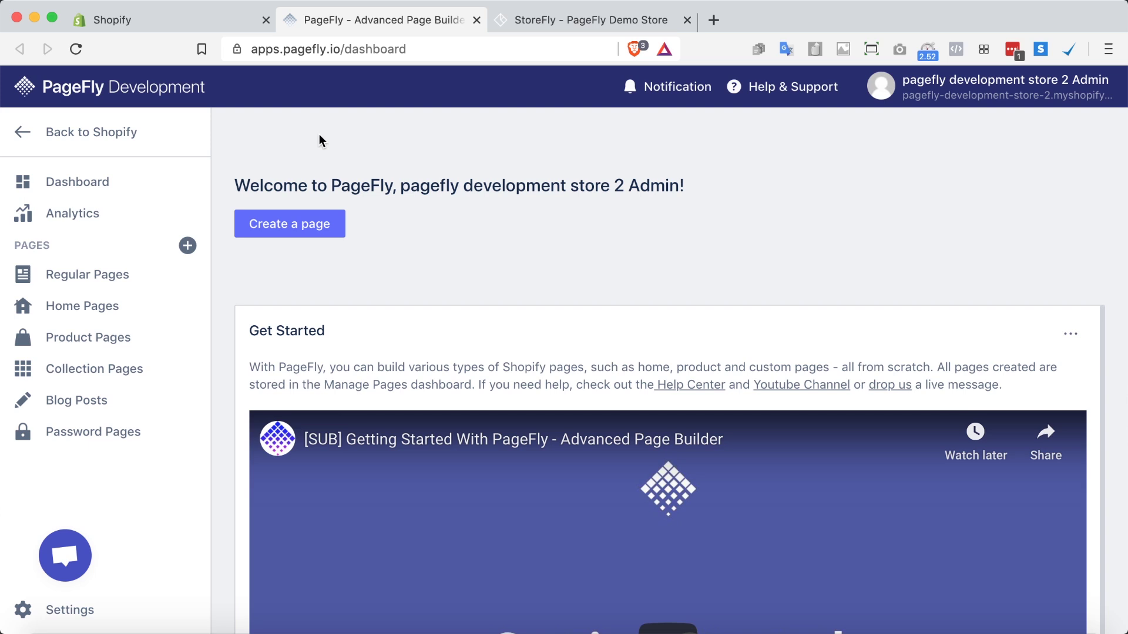
Browse the StoreFly demo home page through its bag, FAQ and testimonial sections
{"action": "left_click", "coordinate": [569, 26]}
{"action": "scroll", "coordinate": [1021, 332], "scroll_direction": "down", "scroll_amount": 2}
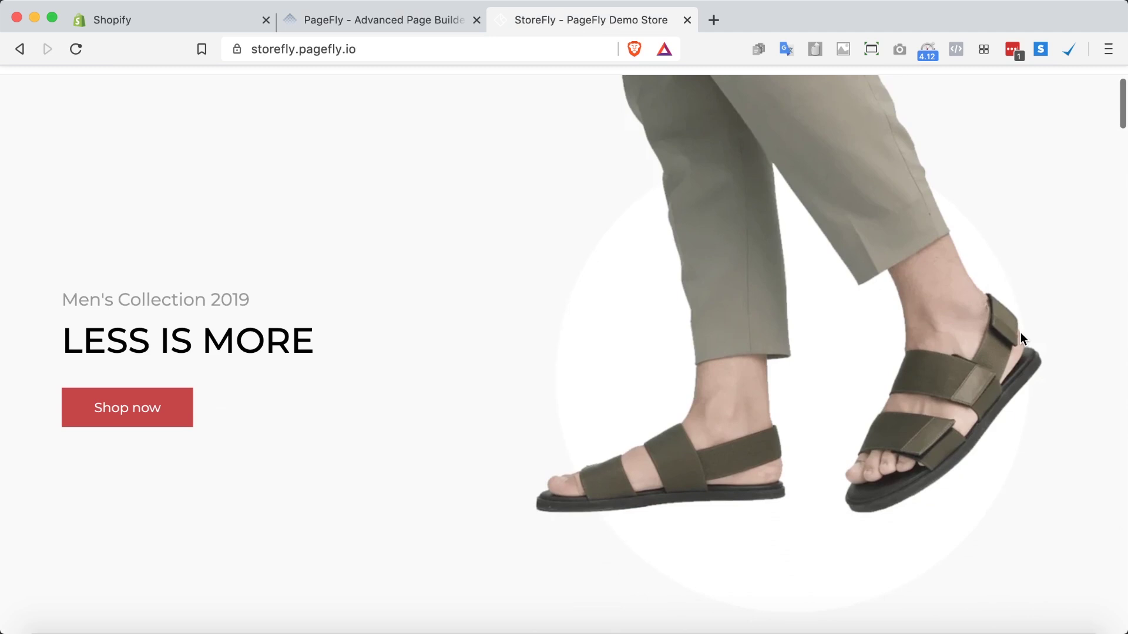
{"action": "scroll", "coordinate": [1021, 333], "scroll_direction": "down", "scroll_amount": 5}
{"action": "scroll", "coordinate": [1020, 333], "scroll_direction": "down", "scroll_amount": 4}
{"action": "scroll", "coordinate": [1022, 340], "scroll_direction": "down", "scroll_amount": 5}
{"action": "scroll", "coordinate": [1022, 340], "scroll_direction": "down", "scroll_amount": 5}
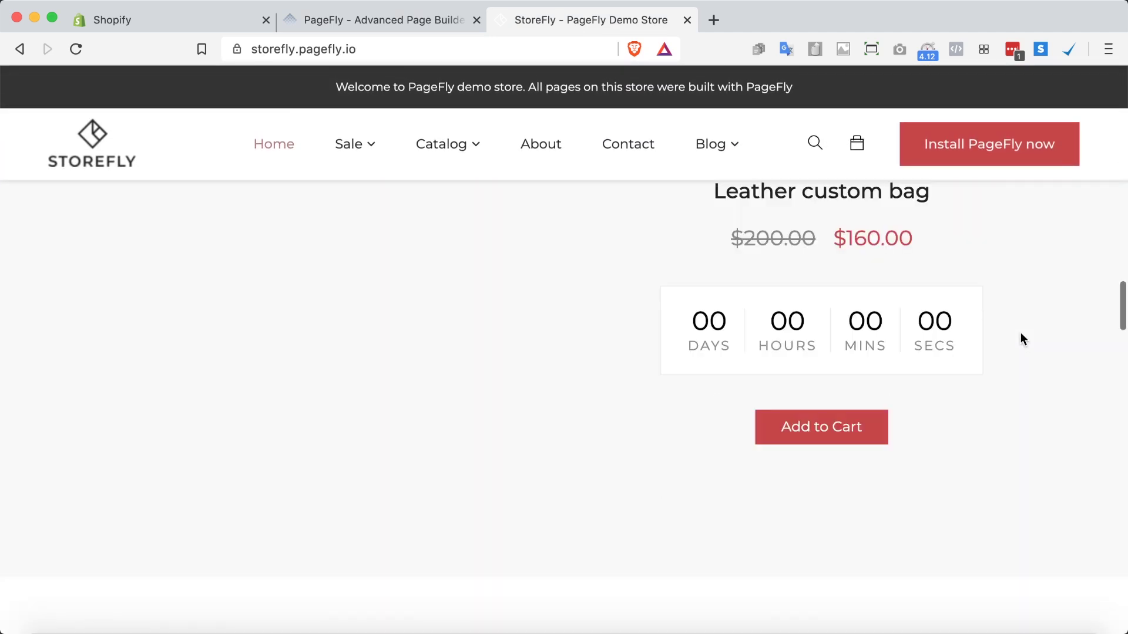
{"action": "scroll", "coordinate": [1022, 340], "scroll_direction": "down", "scroll_amount": 3}
{"action": "scroll", "coordinate": [1023, 339], "scroll_direction": "up", "scroll_amount": 3}
{"action": "scroll", "coordinate": [1022, 339], "scroll_direction": "down", "scroll_amount": 5}
{"action": "scroll", "coordinate": [1022, 340], "scroll_direction": "down", "scroll_amount": 4}
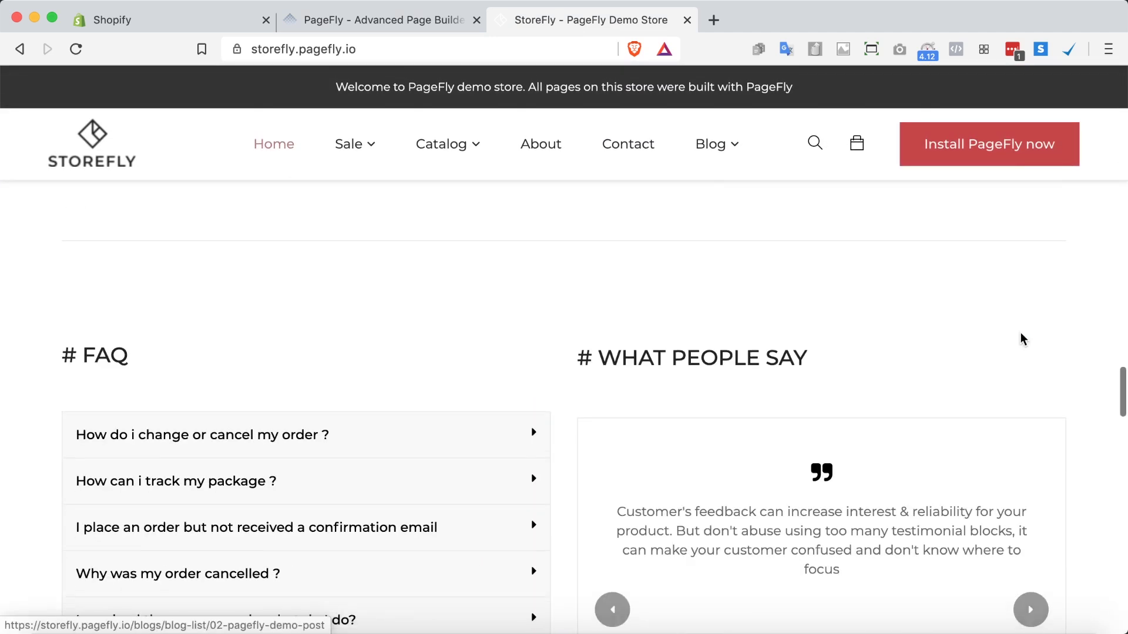
{"action": "scroll", "coordinate": [1022, 340], "scroll_direction": "up", "scroll_amount": 8}
{"action": "scroll", "coordinate": [1022, 340], "scroll_direction": "up", "scroll_amount": 6}
{"action": "scroll", "coordinate": [1021, 333], "scroll_direction": "up", "scroll_amount": 10}
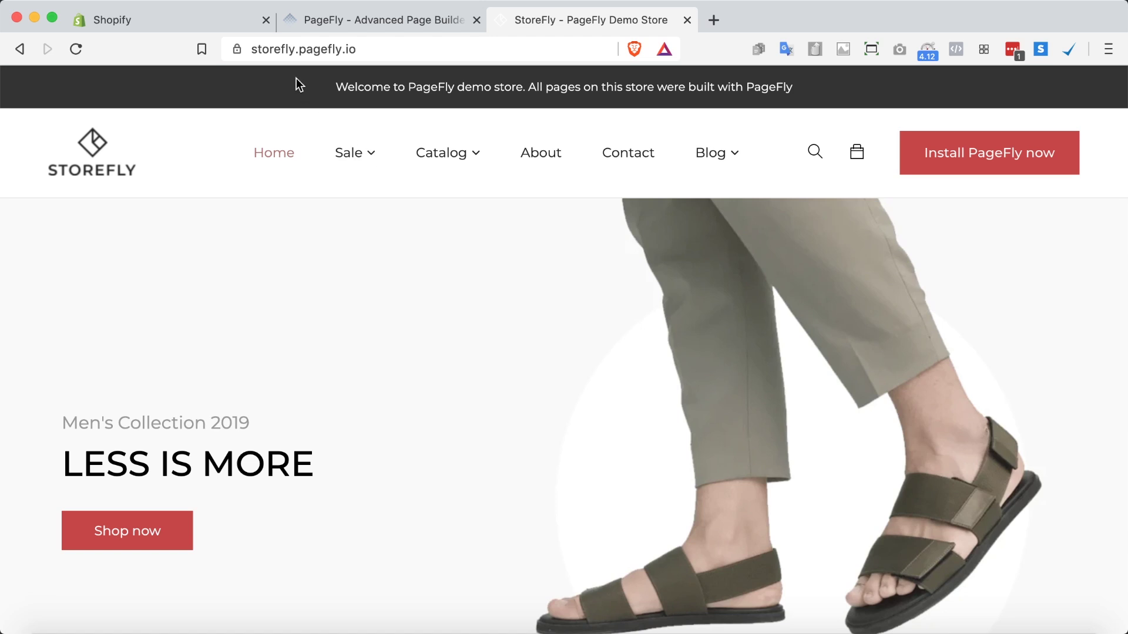
Back in Shopify Partners, start transferring ownership of pagefly development store 2
{"action": "left_click", "coordinate": [208, 26]}
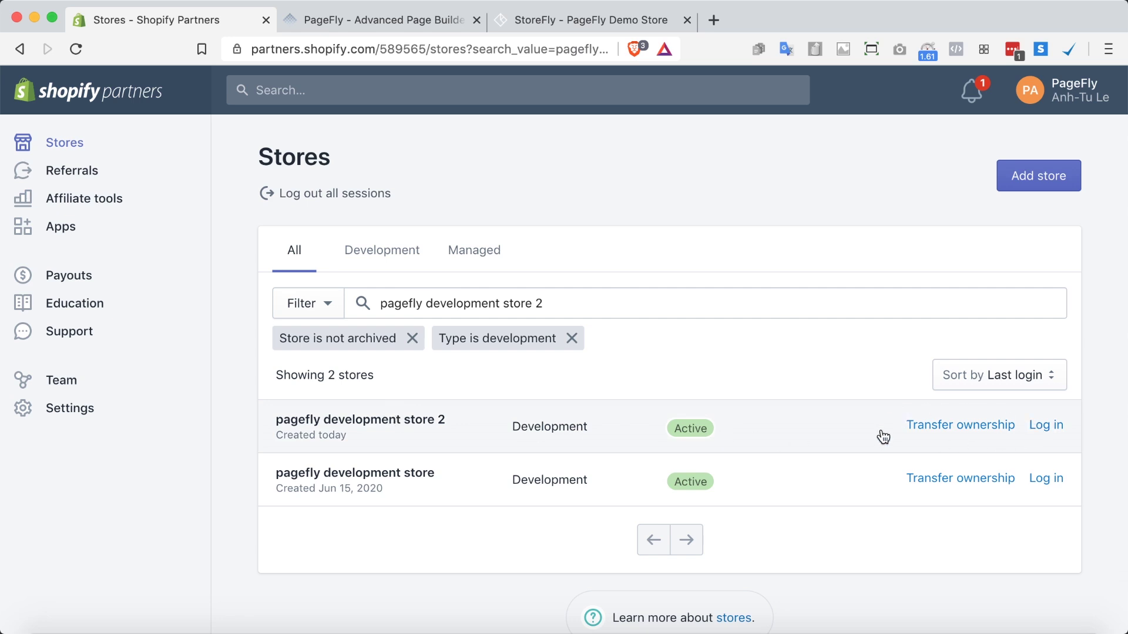
{"action": "left_click", "coordinate": [979, 434]}
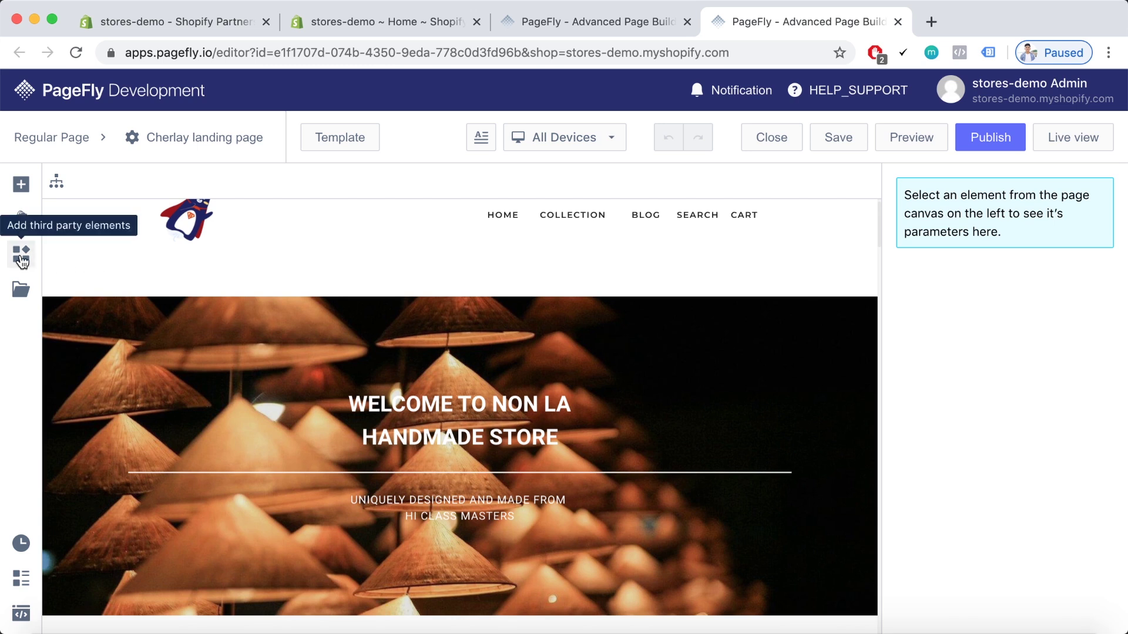
Browse PageFly's list of third-party element integrations
{"action": "left_click", "coordinate": [22, 259]}
{"action": "scroll", "coordinate": [229, 297], "scroll_direction": "down", "scroll_amount": 2}
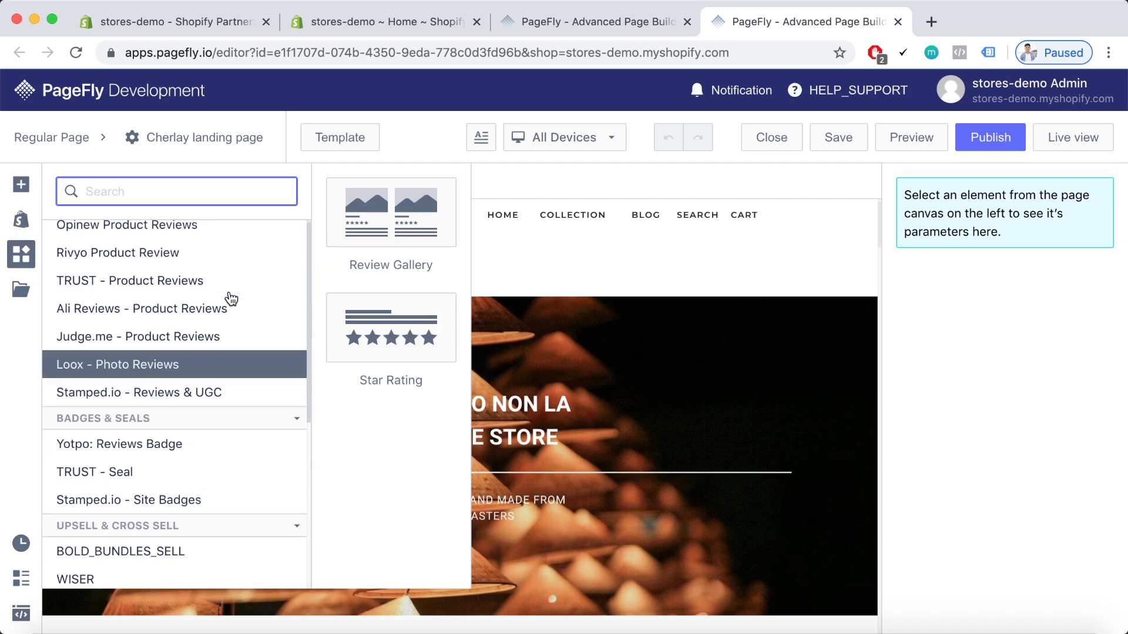
{"action": "scroll", "coordinate": [231, 299], "scroll_direction": "down", "scroll_amount": 3}
{"action": "scroll", "coordinate": [231, 299], "scroll_direction": "up", "scroll_amount": 4}
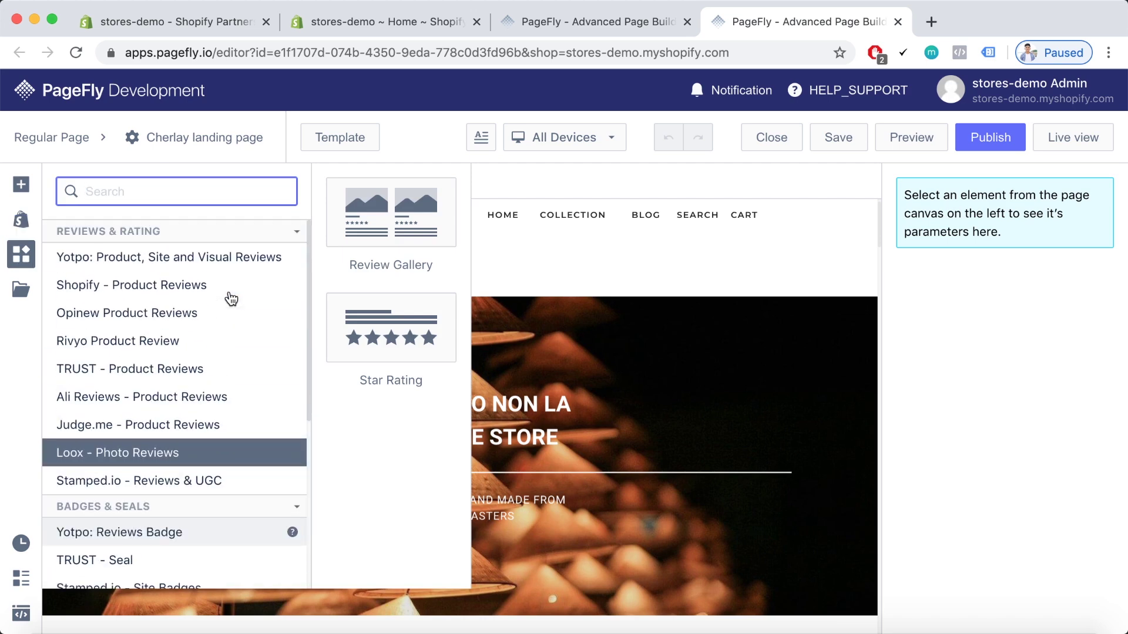
{"action": "scroll", "coordinate": [231, 299], "scroll_direction": "down", "scroll_amount": 5}
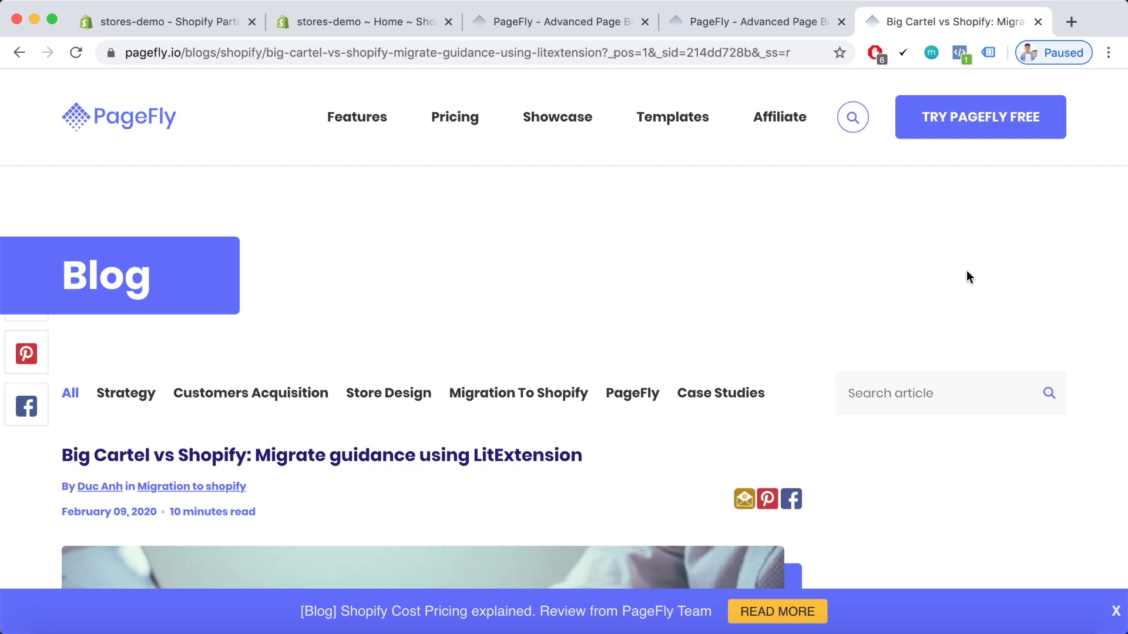
Scroll through the Big Cartel vs Shopify LitExtension migration blog article
{"action": "scroll", "coordinate": [969, 276], "scroll_direction": "down", "scroll_amount": 2}
{"action": "scroll", "coordinate": [970, 277], "scroll_direction": "up", "scroll_amount": 2}
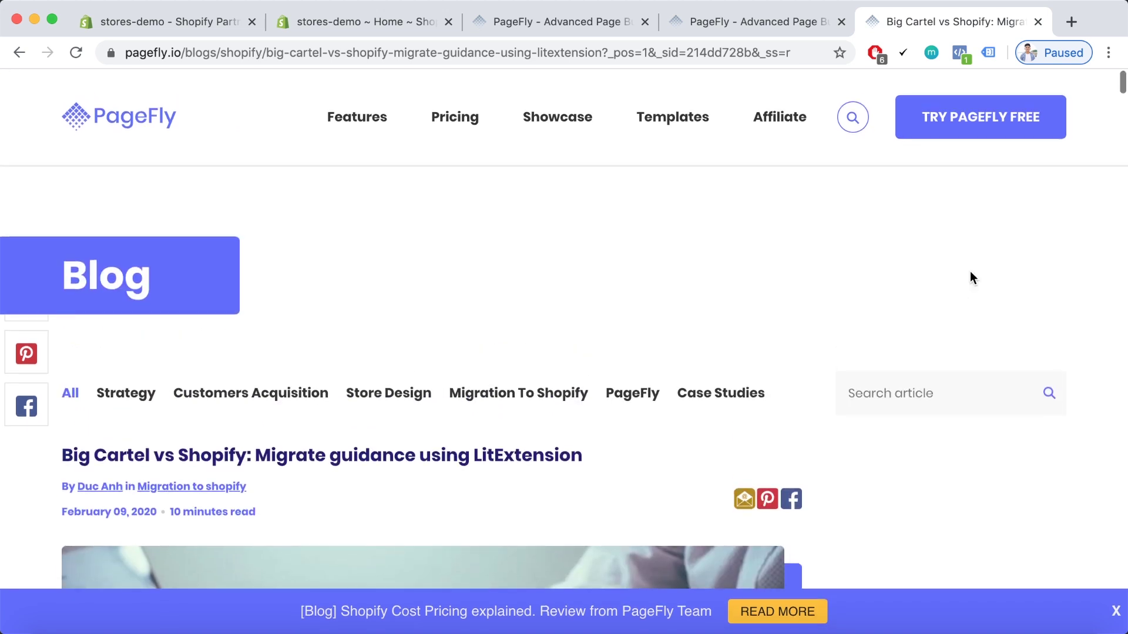
{"action": "scroll", "coordinate": [970, 275], "scroll_direction": "down", "scroll_amount": 3}
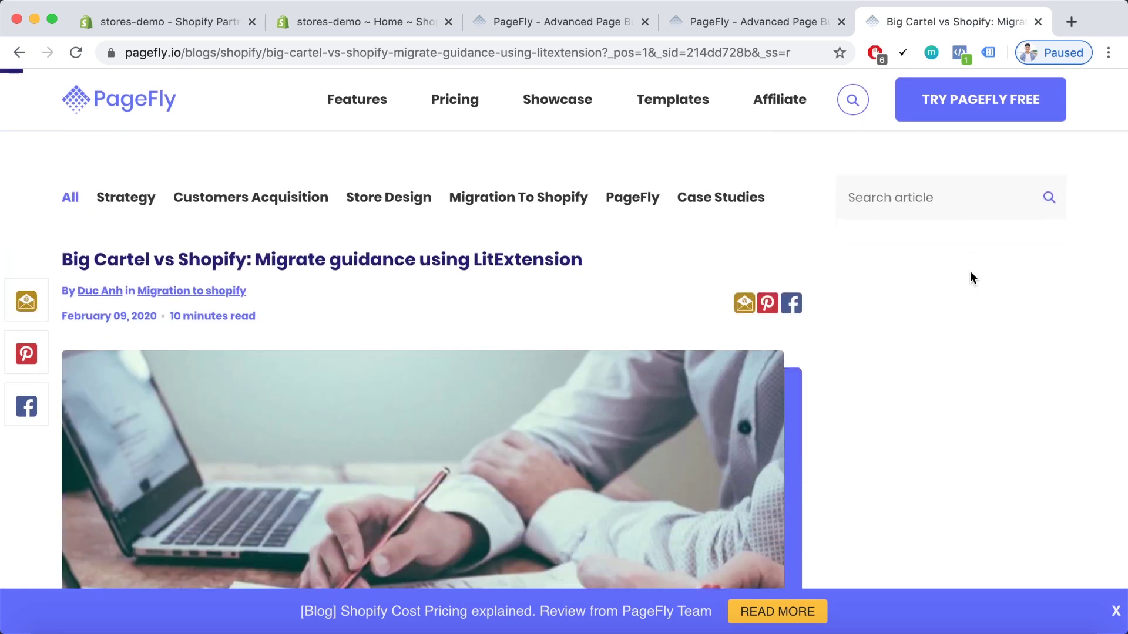
{"action": "scroll", "coordinate": [971, 275], "scroll_direction": "down", "scroll_amount": 3}
{"action": "scroll", "coordinate": [970, 275], "scroll_direction": "down", "scroll_amount": 8}
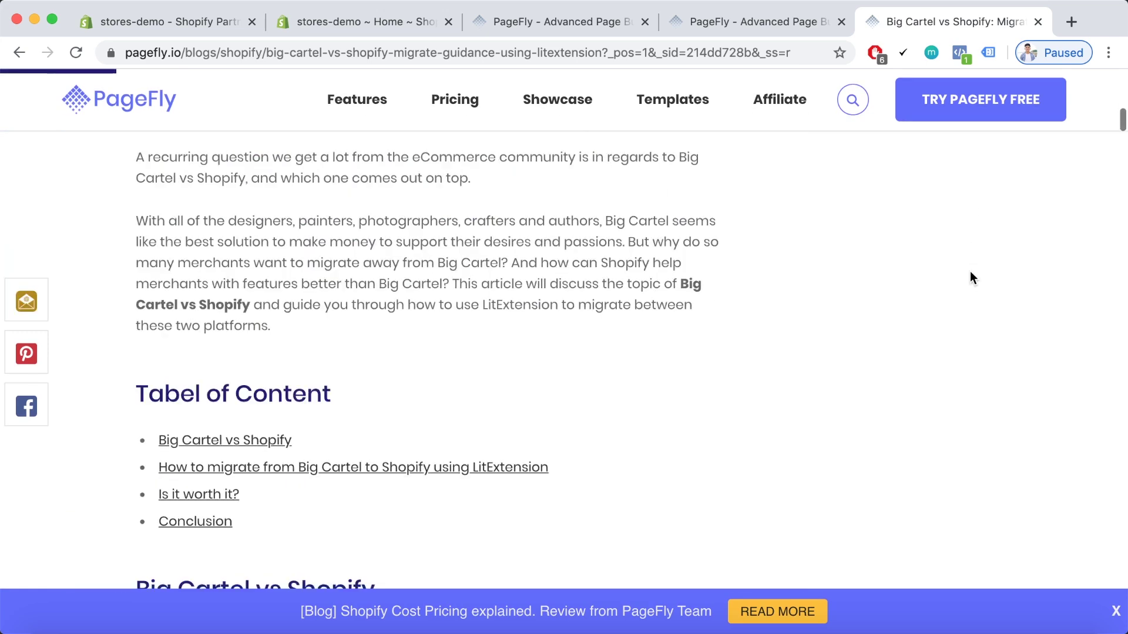
{"action": "scroll", "coordinate": [970, 275], "scroll_direction": "down", "scroll_amount": 8}
{"action": "scroll", "coordinate": [970, 275], "scroll_direction": "down", "scroll_amount": 8}
{"action": "scroll", "coordinate": [971, 272], "scroll_direction": "down", "scroll_amount": 5}
{"action": "scroll", "coordinate": [970, 272], "scroll_direction": "down", "scroll_amount": 5}
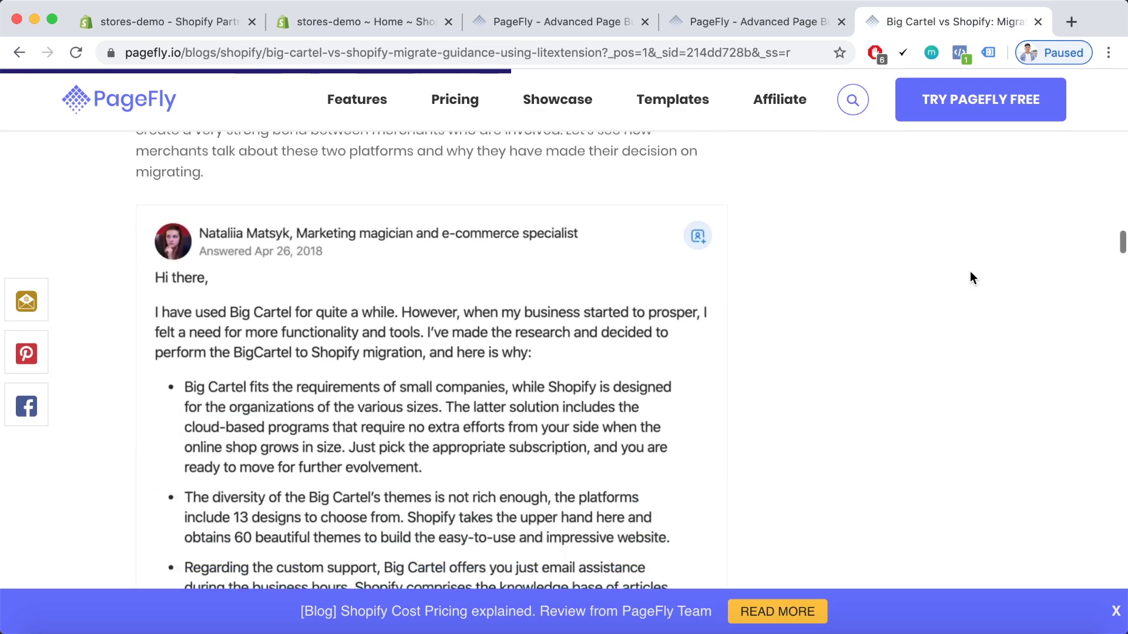
{"action": "scroll", "coordinate": [971, 272], "scroll_direction": "down", "scroll_amount": 5}
{"action": "scroll", "coordinate": [971, 272], "scroll_direction": "down", "scroll_amount": 5}
{"action": "scroll", "coordinate": [970, 272], "scroll_direction": "down", "scroll_amount": 5}
{"action": "scroll", "coordinate": [970, 272], "scroll_direction": "down", "scroll_amount": 3}
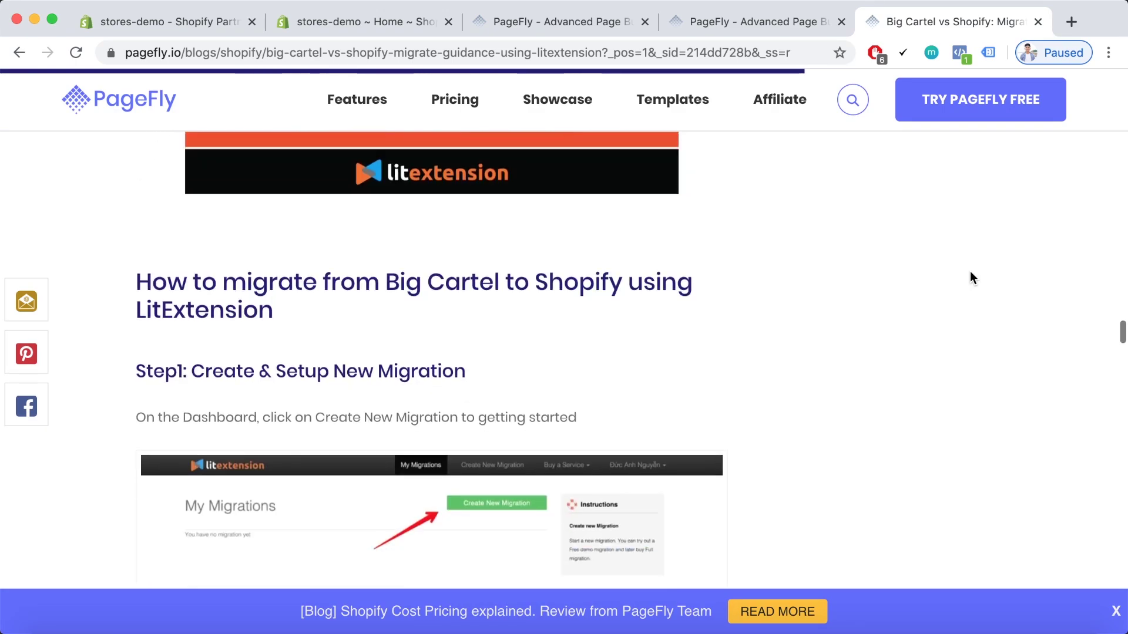
{"action": "scroll", "coordinate": [971, 272], "scroll_direction": "down", "scroll_amount": 2}
{"action": "scroll", "coordinate": [970, 272], "scroll_direction": "down", "scroll_amount": 3}
{"action": "scroll", "coordinate": [971, 277], "scroll_direction": "down", "scroll_amount": 5}
{"action": "scroll", "coordinate": [970, 277], "scroll_direction": "down", "scroll_amount": 5}
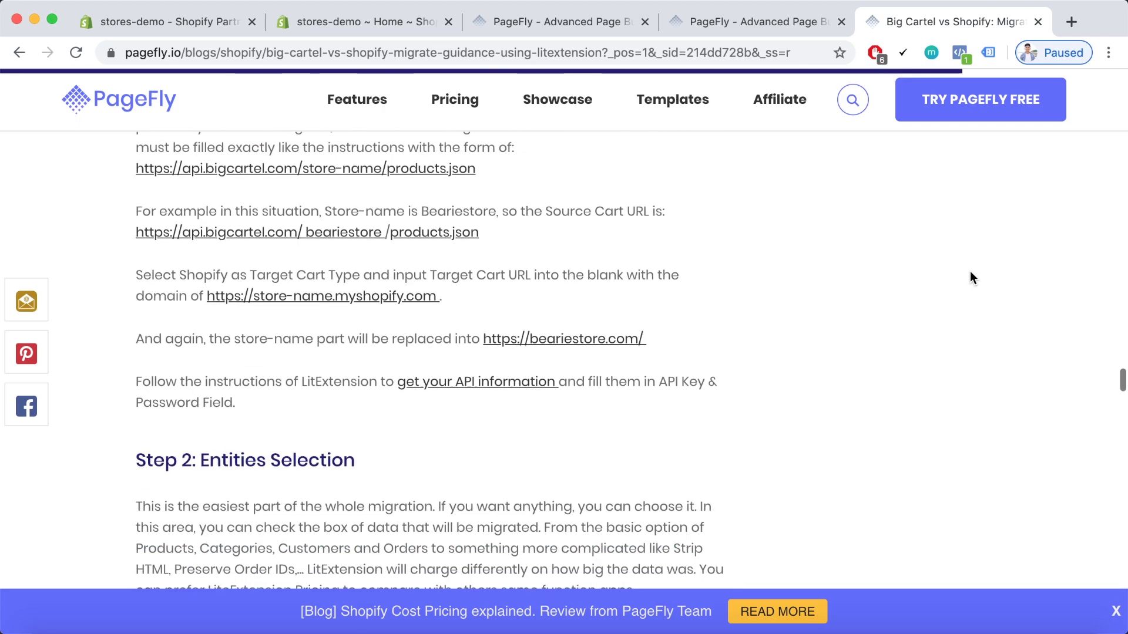
{"action": "scroll", "coordinate": [971, 277], "scroll_direction": "down", "scroll_amount": 5}
{"action": "scroll", "coordinate": [971, 277], "scroll_direction": "down", "scroll_amount": 5}
{"action": "scroll", "coordinate": [970, 277], "scroll_direction": "down", "scroll_amount": 5}
{"action": "scroll", "coordinate": [970, 277], "scroll_direction": "down", "scroll_amount": 5}
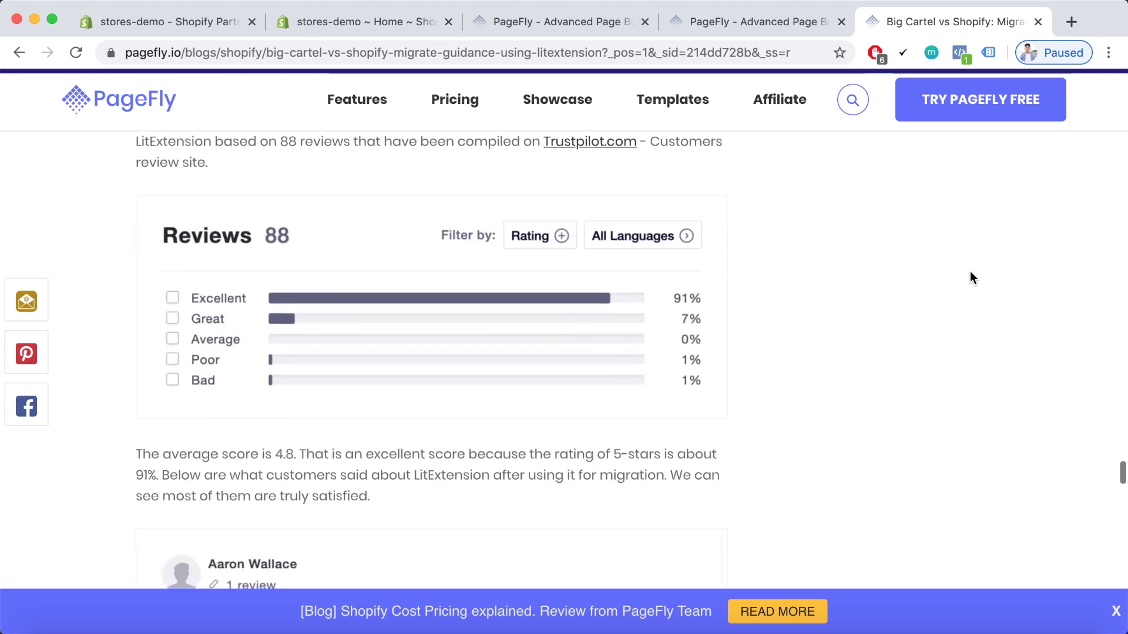
{"action": "scroll", "coordinate": [971, 277], "scroll_direction": "down", "scroll_amount": 3}
{"action": "scroll", "coordinate": [971, 277], "scroll_direction": "down", "scroll_amount": 4}
{"action": "scroll", "coordinate": [970, 277], "scroll_direction": "down", "scroll_amount": 3}
{"action": "scroll", "coordinate": [970, 277], "scroll_direction": "down", "scroll_amount": 1}
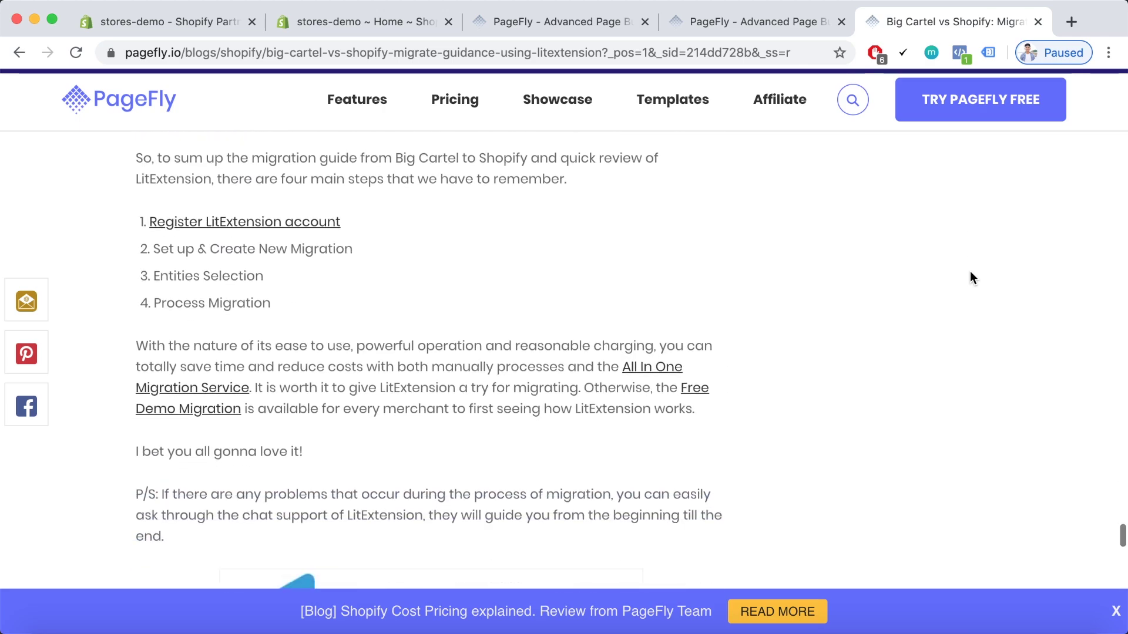
{"action": "scroll", "coordinate": [970, 278], "scroll_direction": "up", "scroll_amount": 1}
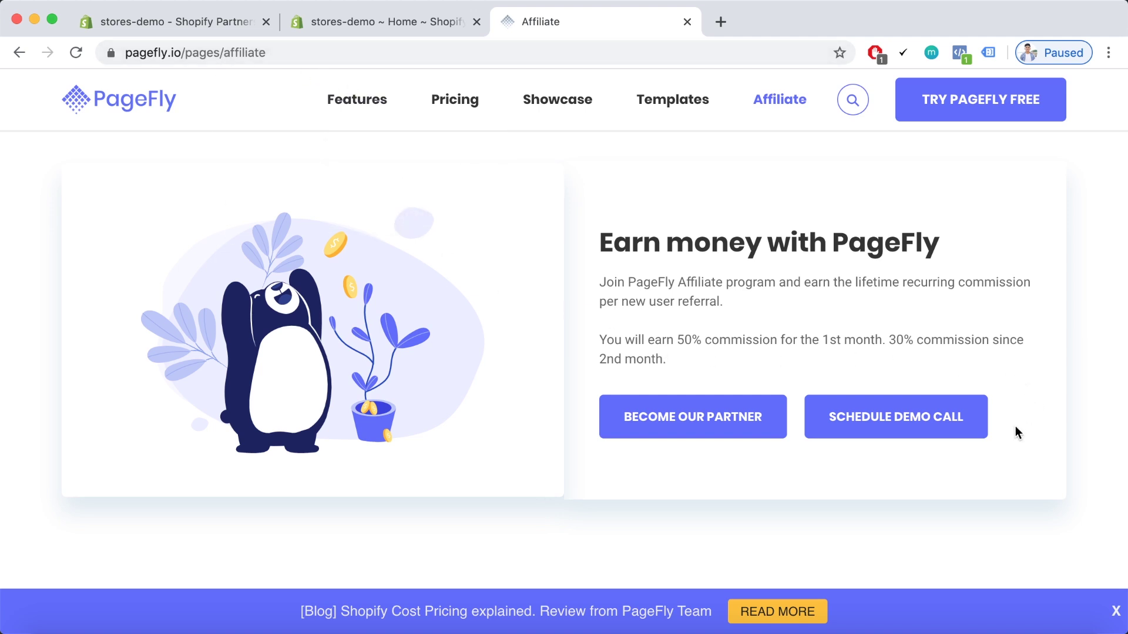
Highlight the 'Schedule Demo Call' wording on the Affiliate page, then clear the highlight
{"action": "left_click_drag", "start_coordinate": [1015, 433], "coordinate": [948, 431]}
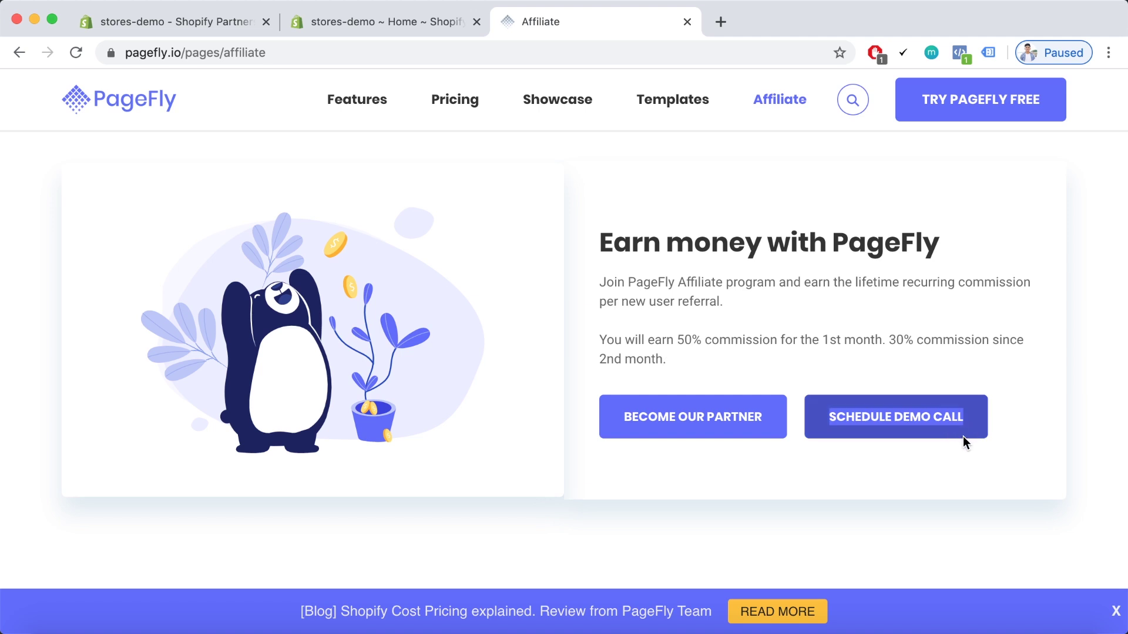
{"action": "left_click", "coordinate": [964, 446]}
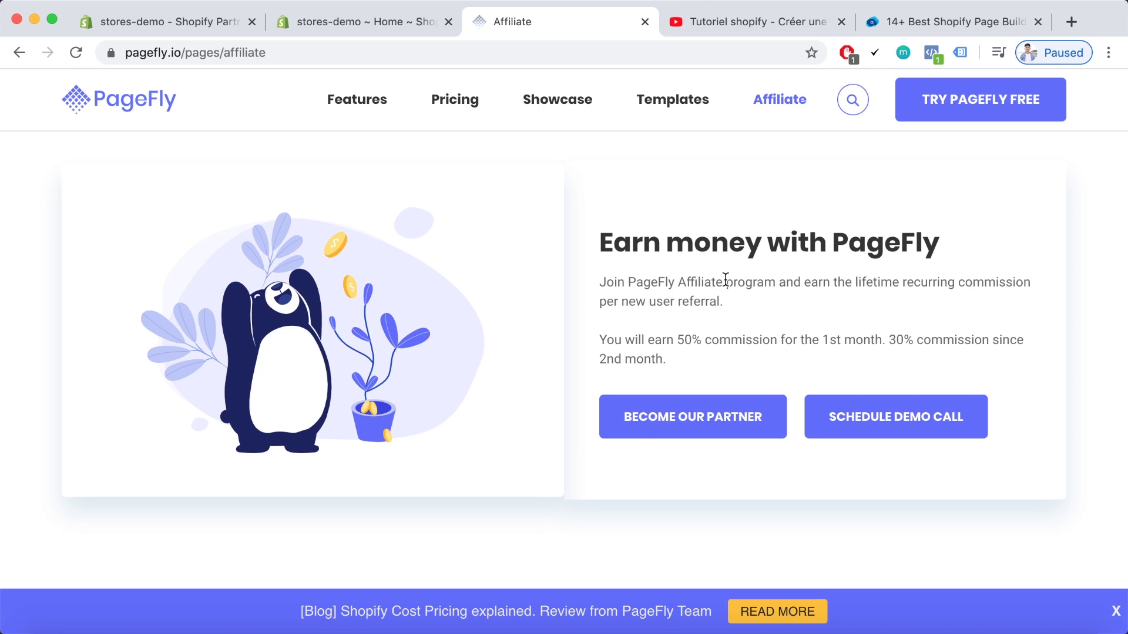
On the YouTube PageFly tutorial, expand the full video description
{"action": "left_click", "coordinate": [765, 28]}
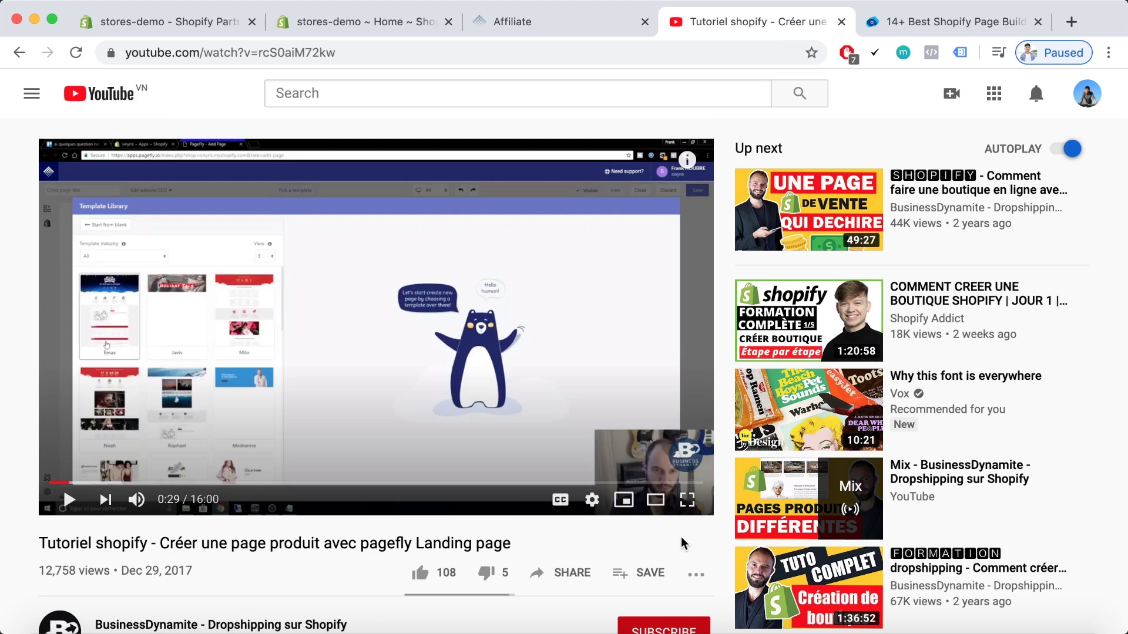
{"action": "scroll", "coordinate": [683, 543], "scroll_direction": "down", "scroll_amount": 1}
{"action": "scroll", "coordinate": [683, 544], "scroll_direction": "down", "scroll_amount": 2}
{"action": "scroll", "coordinate": [682, 544], "scroll_direction": "down", "scroll_amount": 1}
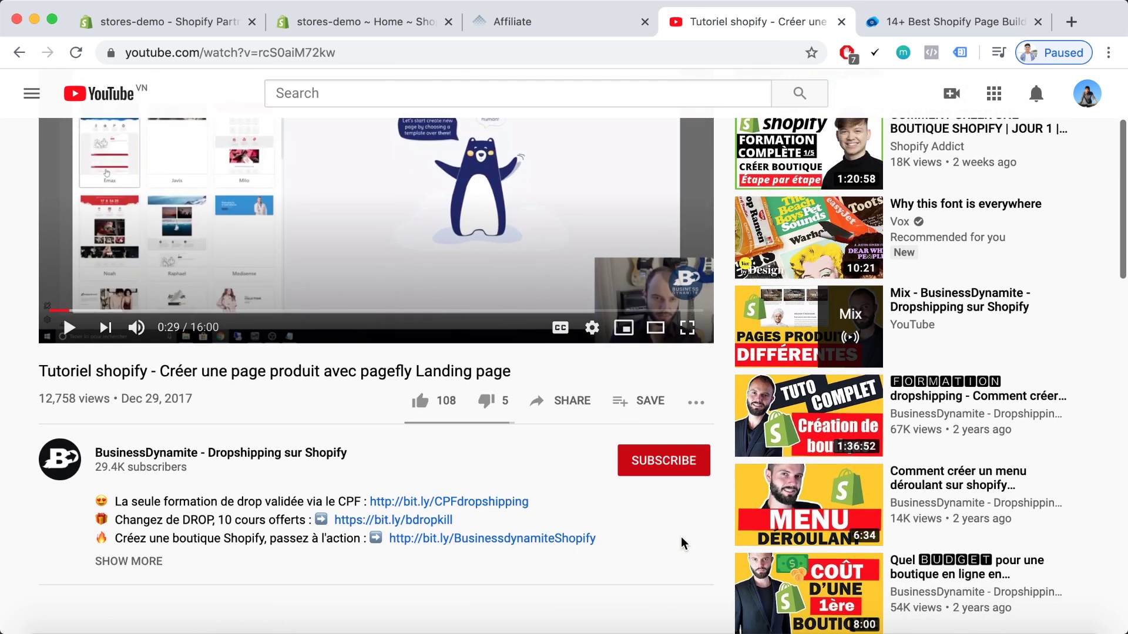
{"action": "scroll", "coordinate": [682, 544], "scroll_direction": "down", "scroll_amount": 2}
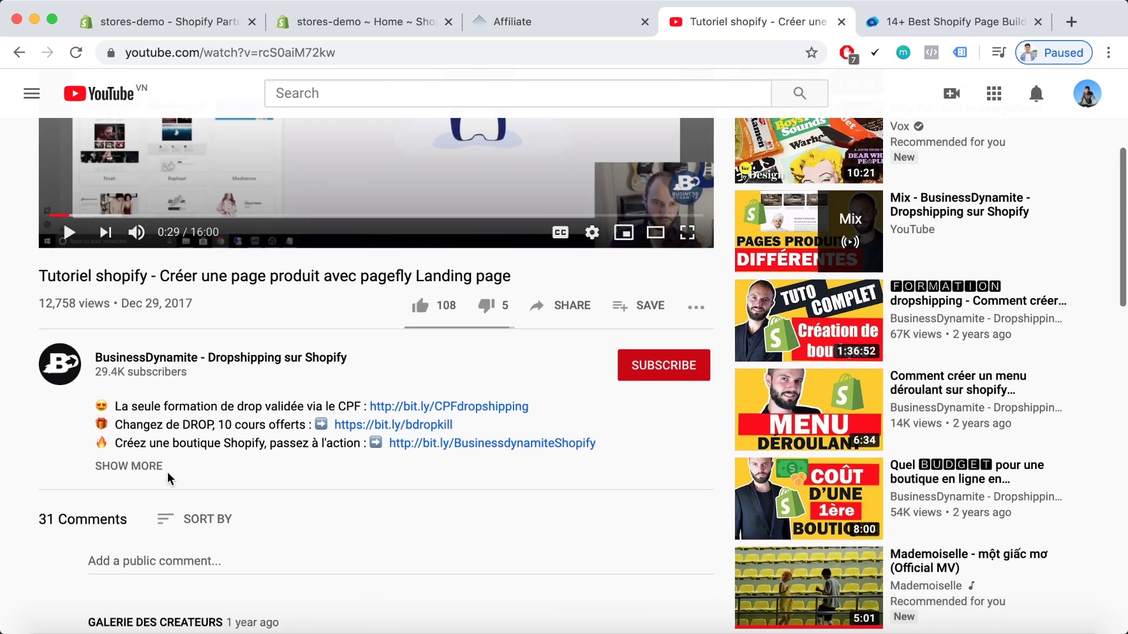
{"action": "left_click", "coordinate": [145, 467]}
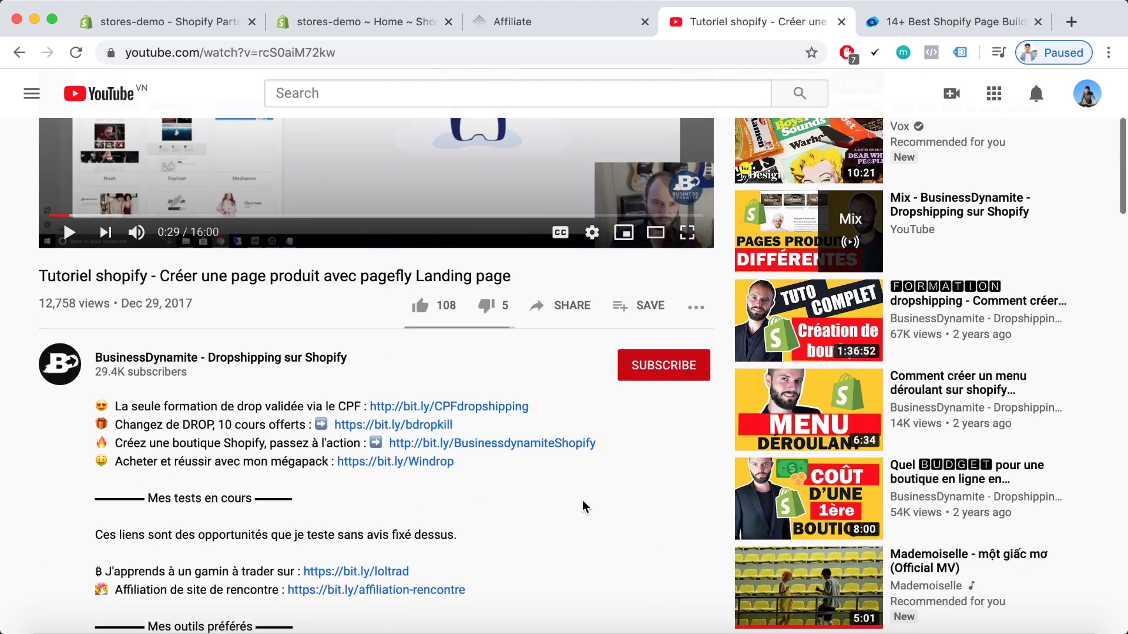
Browse the description's bit.ly referral links
{"action": "scroll", "coordinate": [584, 506], "scroll_direction": "down", "scroll_amount": 2}
{"action": "scroll", "coordinate": [584, 507], "scroll_direction": "down", "scroll_amount": 1}
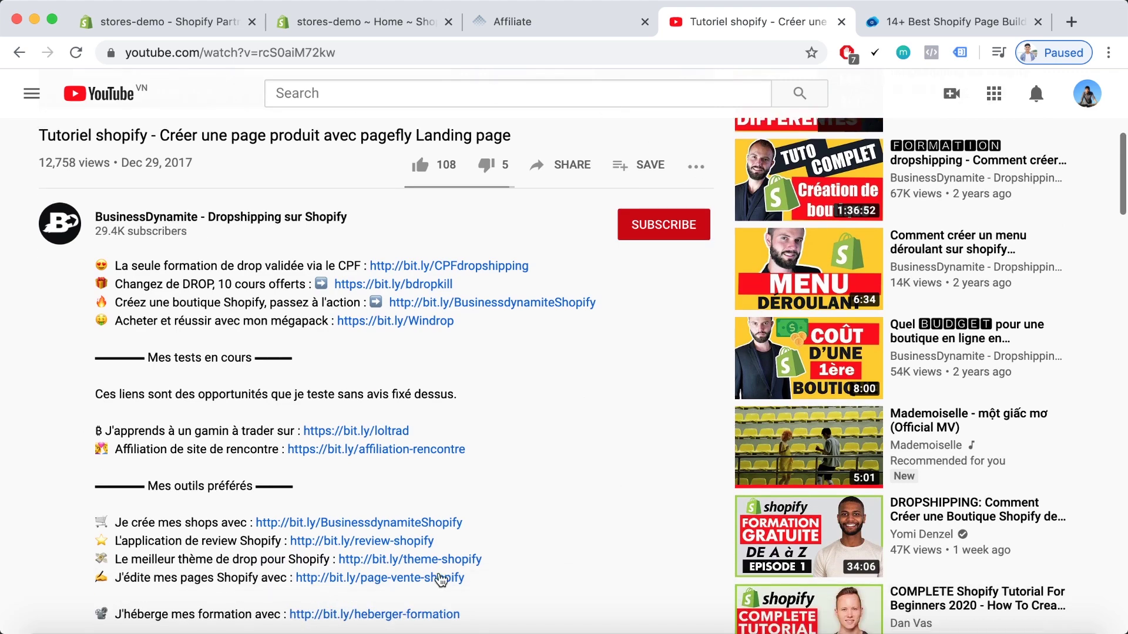
{"action": "scroll", "coordinate": [579, 536], "scroll_direction": "down", "scroll_amount": 2}
{"action": "scroll", "coordinate": [579, 536], "scroll_direction": "down", "scroll_amount": 3}
{"action": "scroll", "coordinate": [579, 537], "scroll_direction": "up", "scroll_amount": 1}
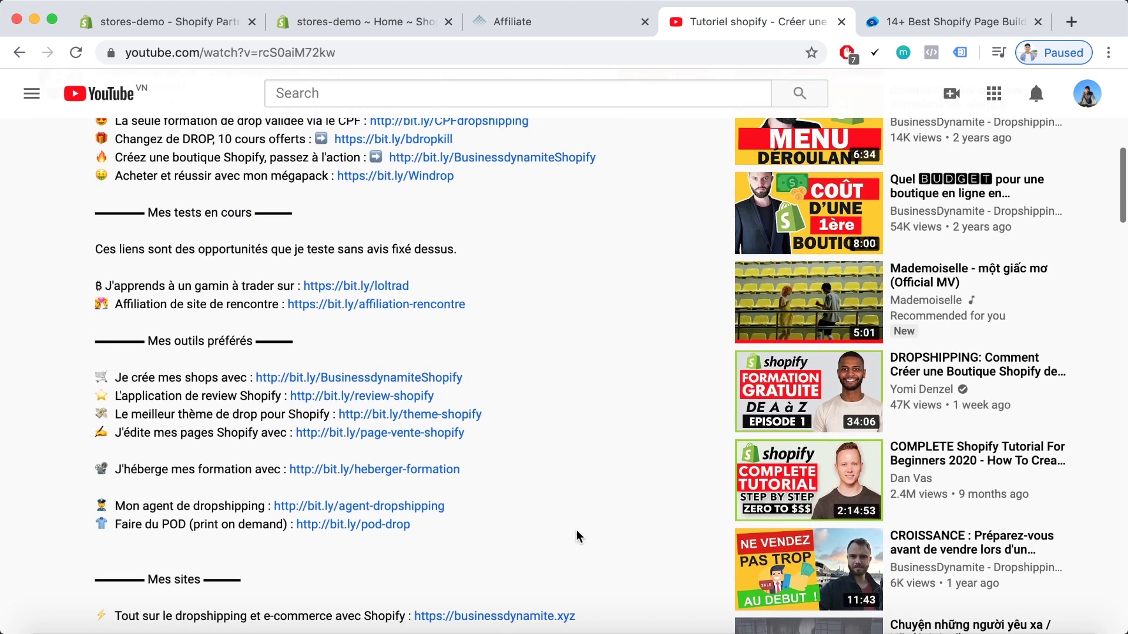
{"action": "scroll", "coordinate": [579, 537], "scroll_direction": "up", "scroll_amount": 1}
{"action": "scroll", "coordinate": [579, 536], "scroll_direction": "down", "scroll_amount": 2}
{"action": "scroll", "coordinate": [579, 536], "scroll_direction": "down", "scroll_amount": 1}
{"action": "scroll", "coordinate": [579, 536], "scroll_direction": "down", "scroll_amount": 1}
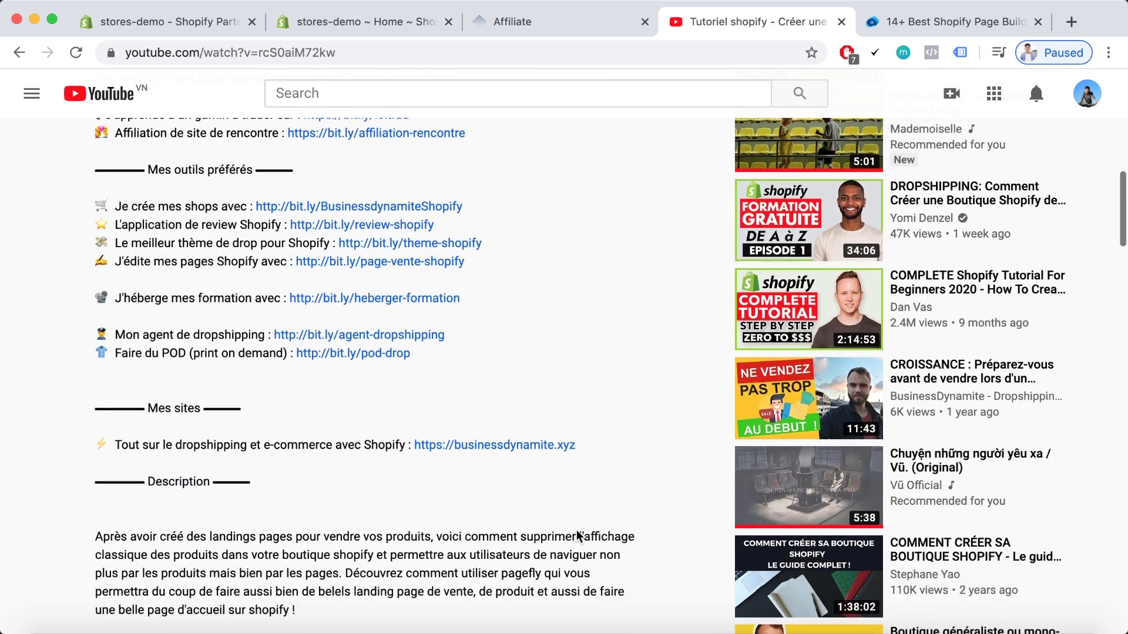
{"action": "scroll", "coordinate": [579, 536], "scroll_direction": "down", "scroll_amount": 2}
{"action": "scroll", "coordinate": [578, 537], "scroll_direction": "down", "scroll_amount": 4}
{"action": "scroll", "coordinate": [579, 536], "scroll_direction": "up", "scroll_amount": 1}
{"action": "scroll", "coordinate": [578, 536], "scroll_direction": "up", "scroll_amount": 4}
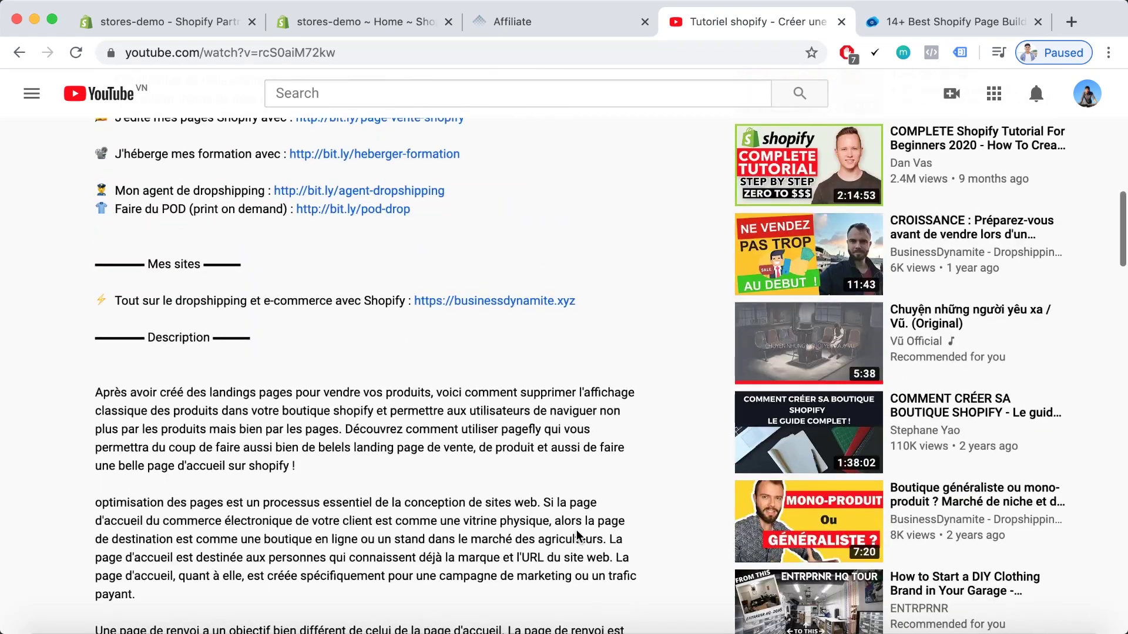
{"action": "scroll", "coordinate": [578, 536], "scroll_direction": "up", "scroll_amount": 4}
{"action": "scroll", "coordinate": [579, 536], "scroll_direction": "up", "scroll_amount": 2}
{"action": "scroll", "coordinate": [579, 536], "scroll_direction": "up", "scroll_amount": 2}
{"action": "scroll", "coordinate": [579, 536], "scroll_direction": "up", "scroll_amount": 2}
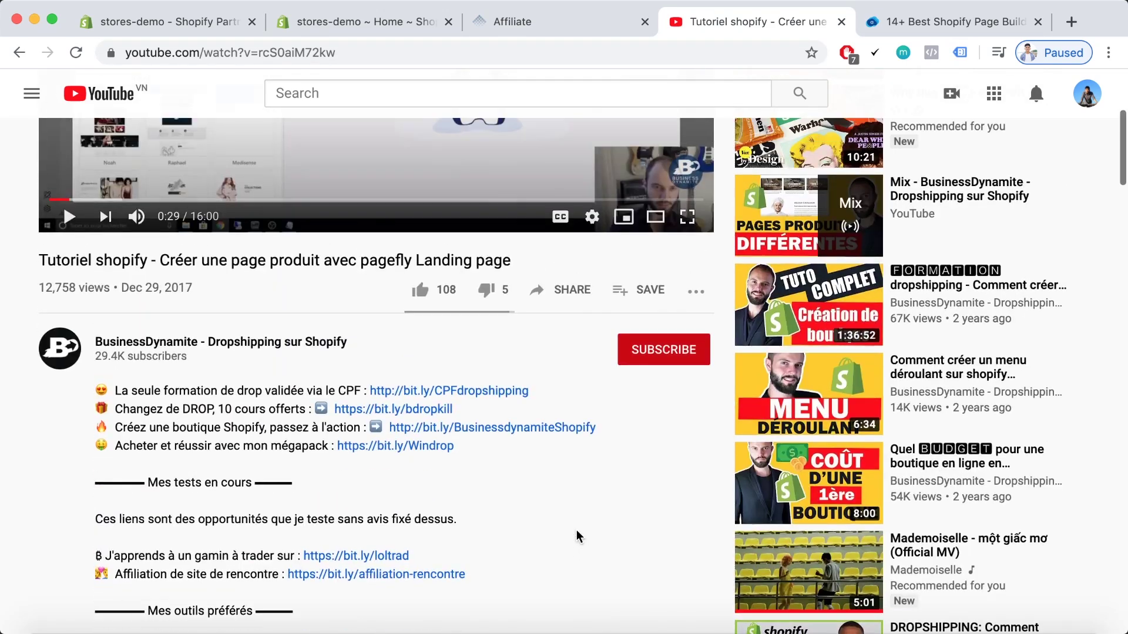
{"action": "scroll", "coordinate": [579, 537], "scroll_direction": "up", "scroll_amount": 4}
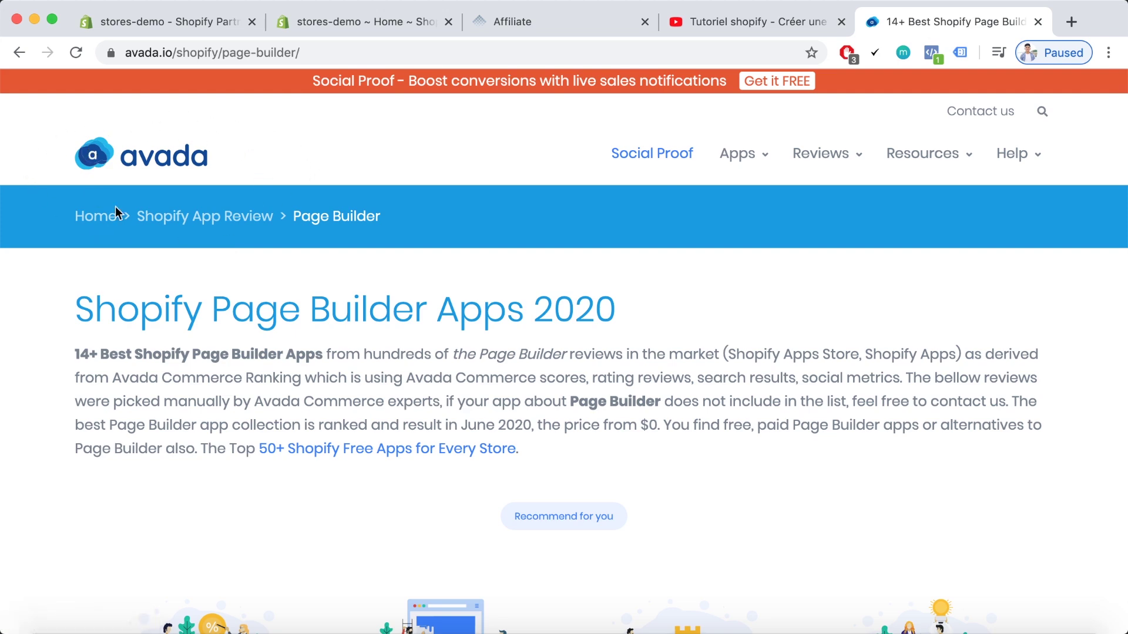
In Avada's 14 Best Page Builder Apps list, open the PageFly Advanced Page Builder entry
{"action": "scroll", "coordinate": [819, 375], "scroll_direction": "down", "scroll_amount": 4}
{"action": "scroll", "coordinate": [819, 376], "scroll_direction": "down", "scroll_amount": 3}
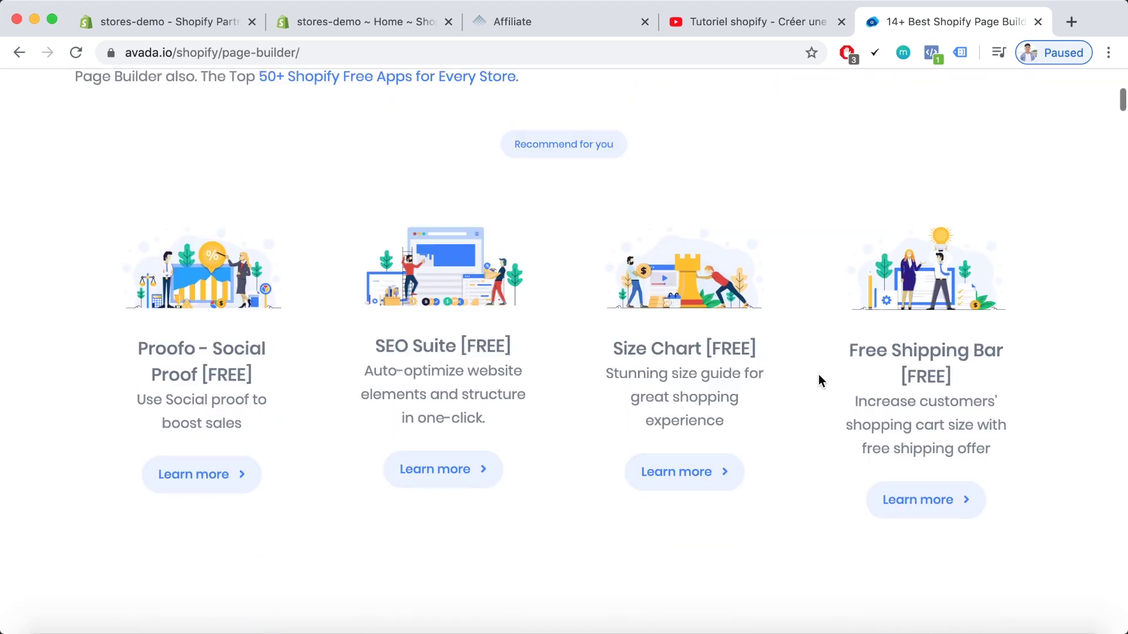
{"action": "scroll", "coordinate": [819, 379], "scroll_direction": "down", "scroll_amount": 3}
{"action": "scroll", "coordinate": [819, 379], "scroll_direction": "down", "scroll_amount": 2}
{"action": "scroll", "coordinate": [819, 379], "scroll_direction": "down", "scroll_amount": 1}
{"action": "scroll", "coordinate": [819, 379], "scroll_direction": "down", "scroll_amount": 1}
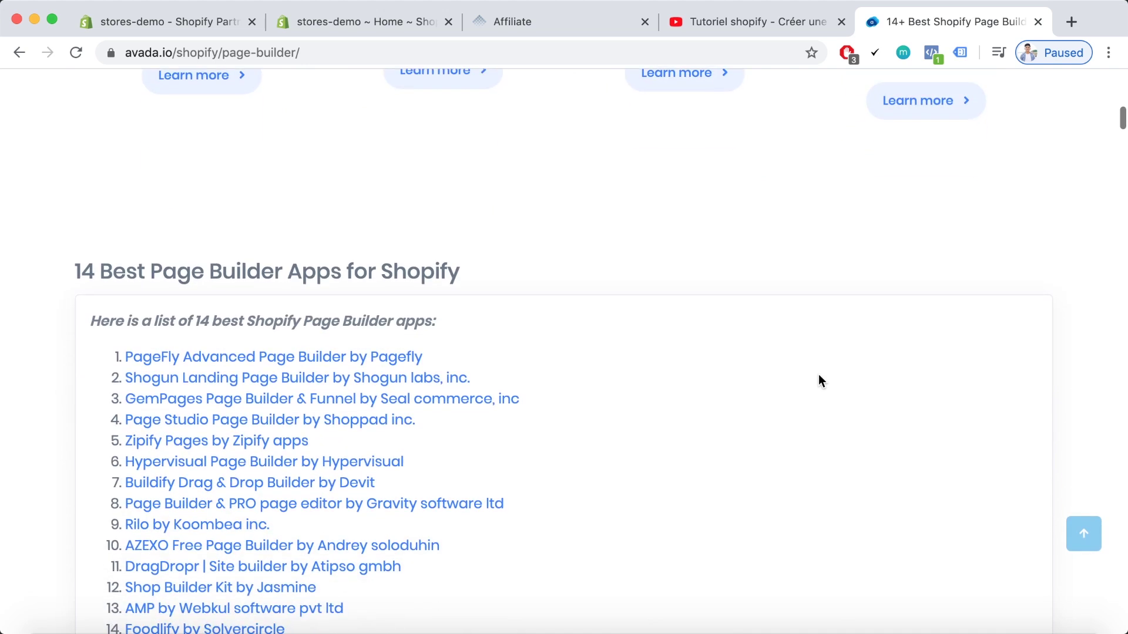
{"action": "scroll", "coordinate": [819, 380], "scroll_direction": "down", "scroll_amount": 1}
{"action": "scroll", "coordinate": [819, 381], "scroll_direction": "down", "scroll_amount": 1}
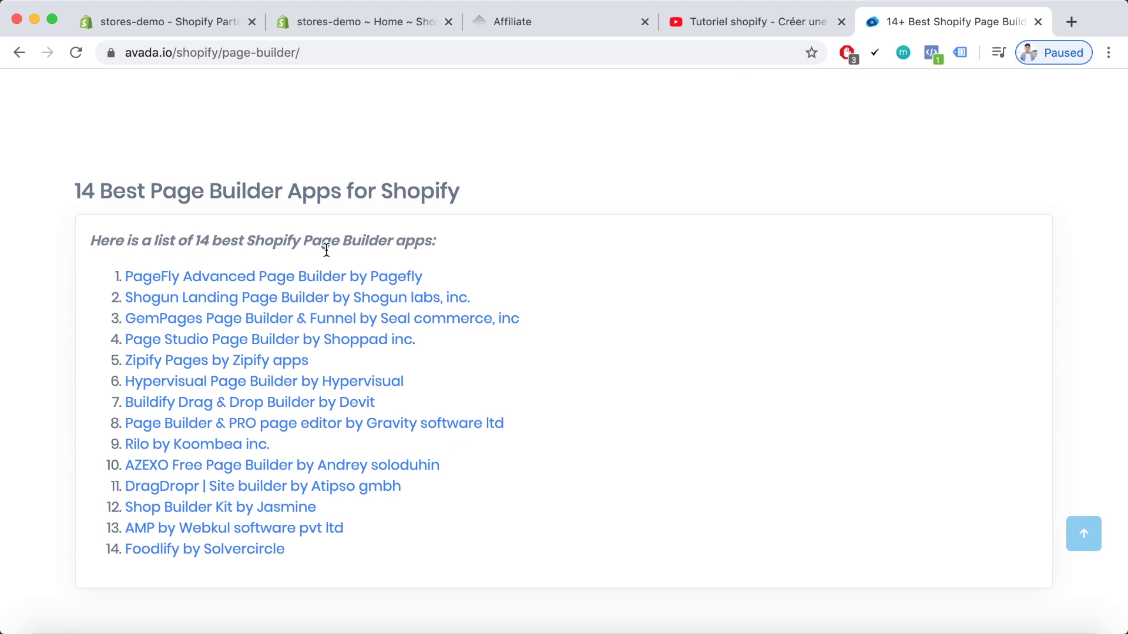
{"action": "left_click", "coordinate": [196, 277]}
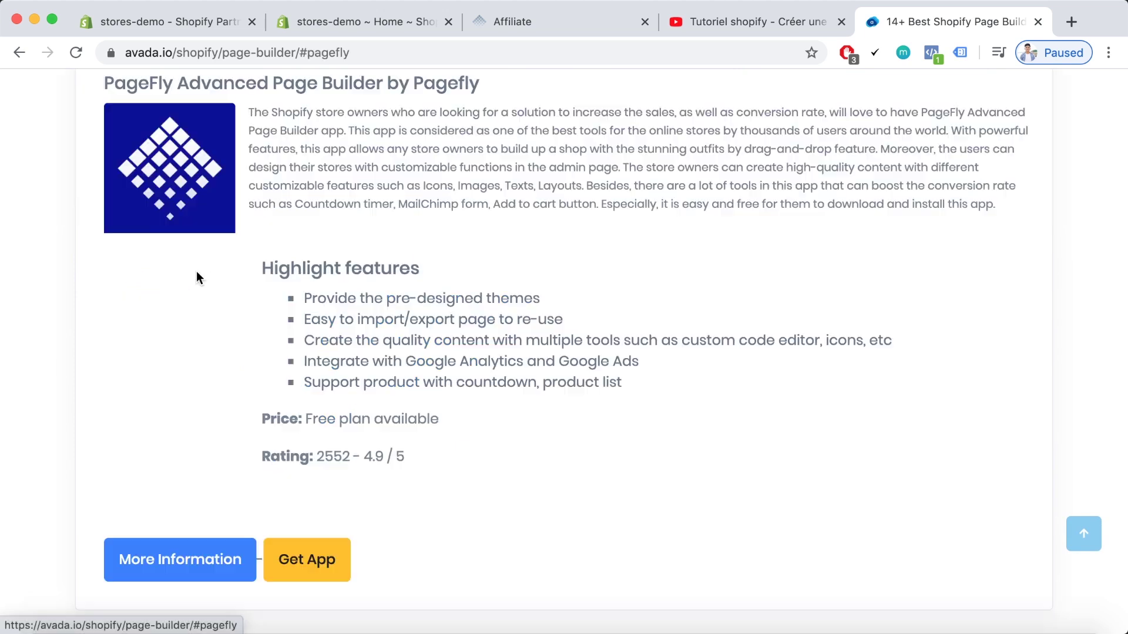
{"action": "scroll", "coordinate": [162, 458], "scroll_direction": "down", "scroll_amount": 1}
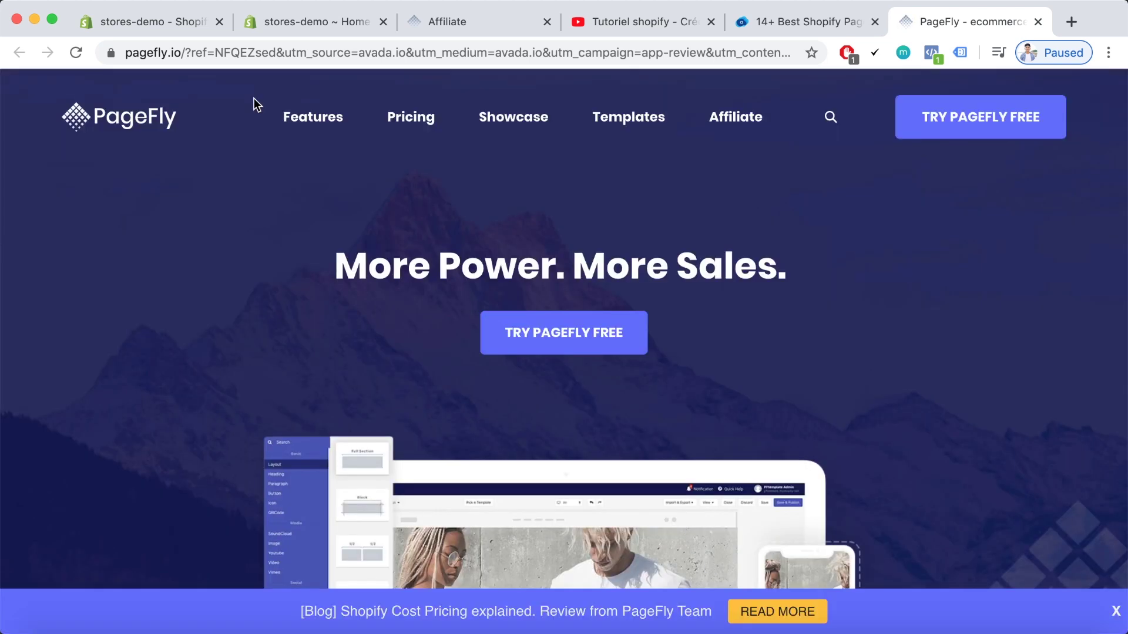
Delete the ?ref code through avada.io from the PageFly homepage address
{"action": "left_click_drag", "start_coordinate": [186, 53], "coordinate": [415, 52]}
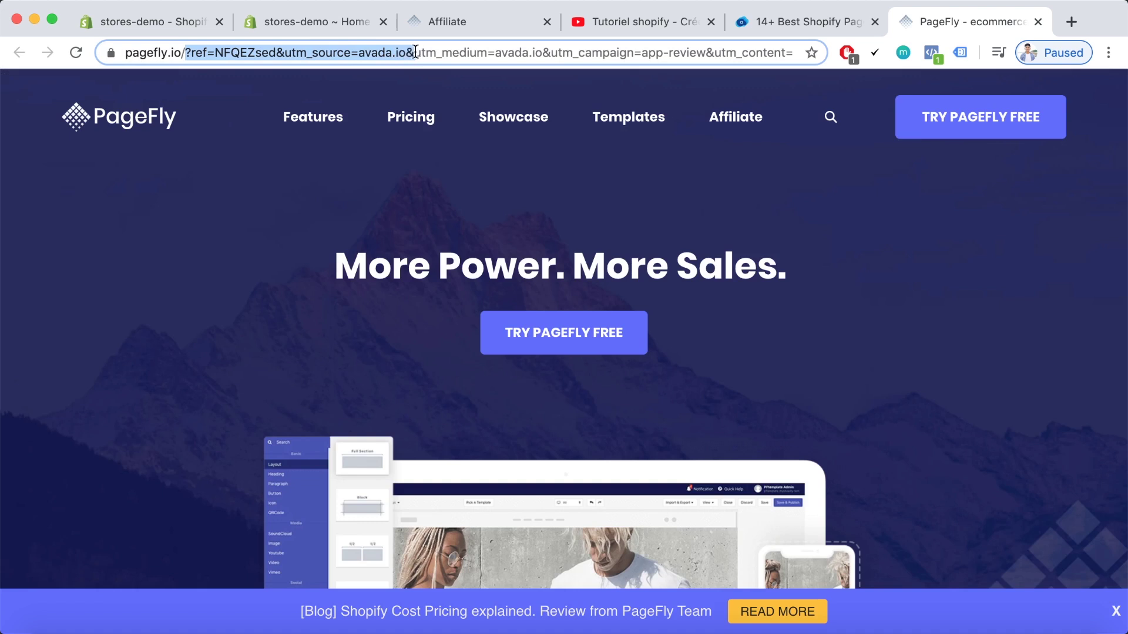
{"action": "left_click_drag", "start_coordinate": [416, 52], "coordinate": [404, 53]}
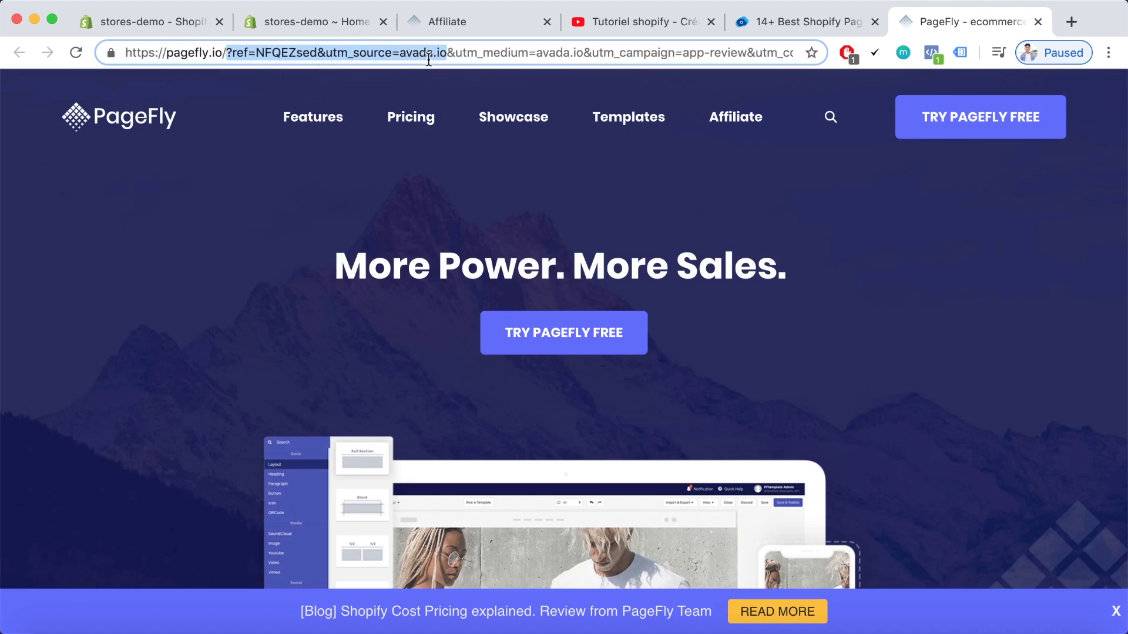
{"action": "key", "text": "BackSpace"}
{"action": "left_click", "coordinate": [279, 262]}
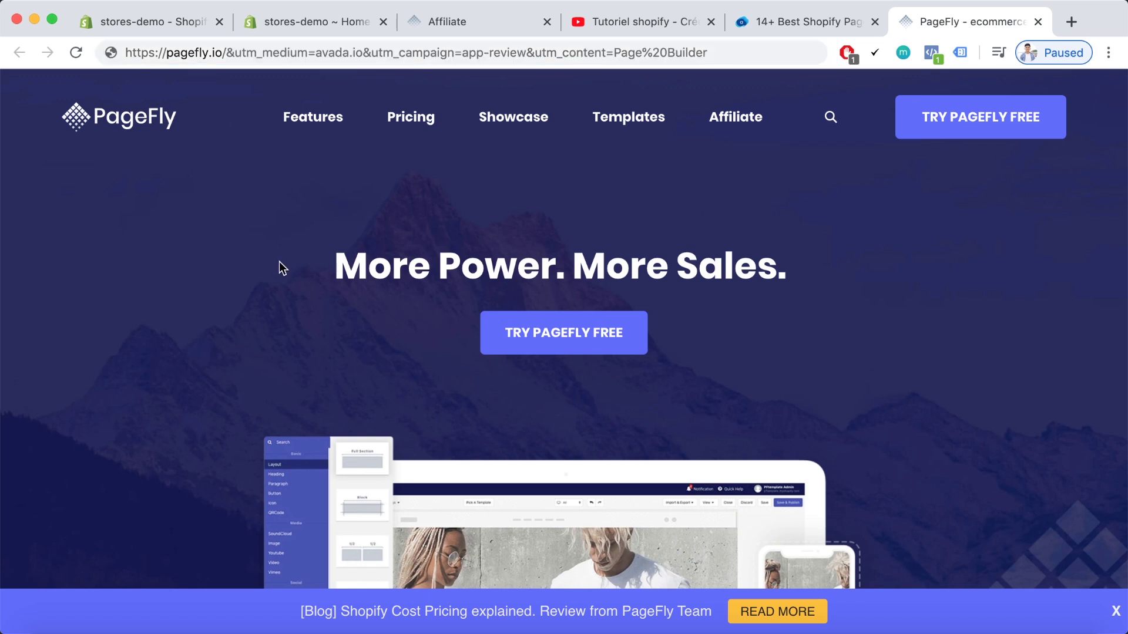